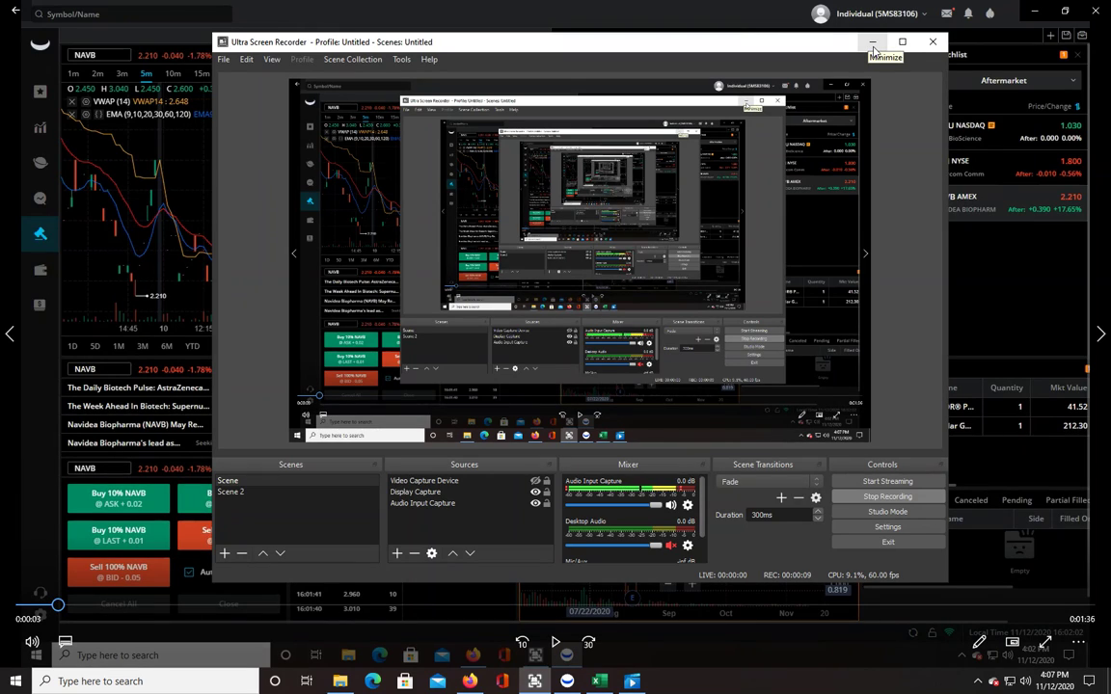
Step: Hide the screen recorder and cycle through the journal, videos and clip, ending on Webull performance
{"action": "left_click", "coordinate": [874, 42]}
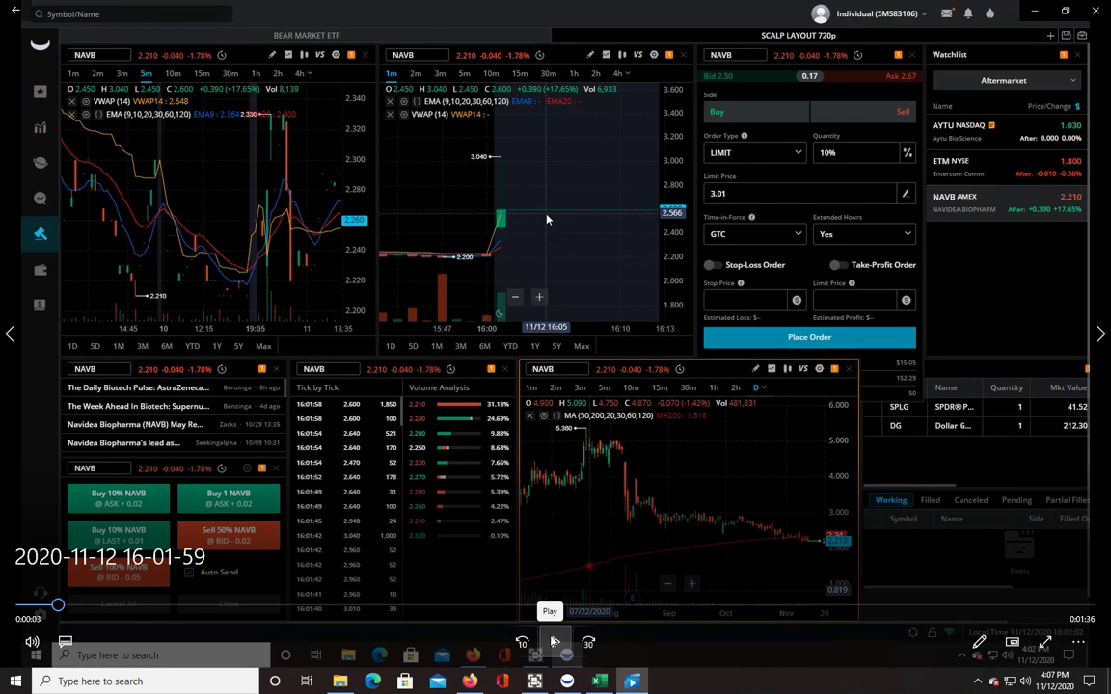
{"action": "left_click", "coordinate": [599, 680]}
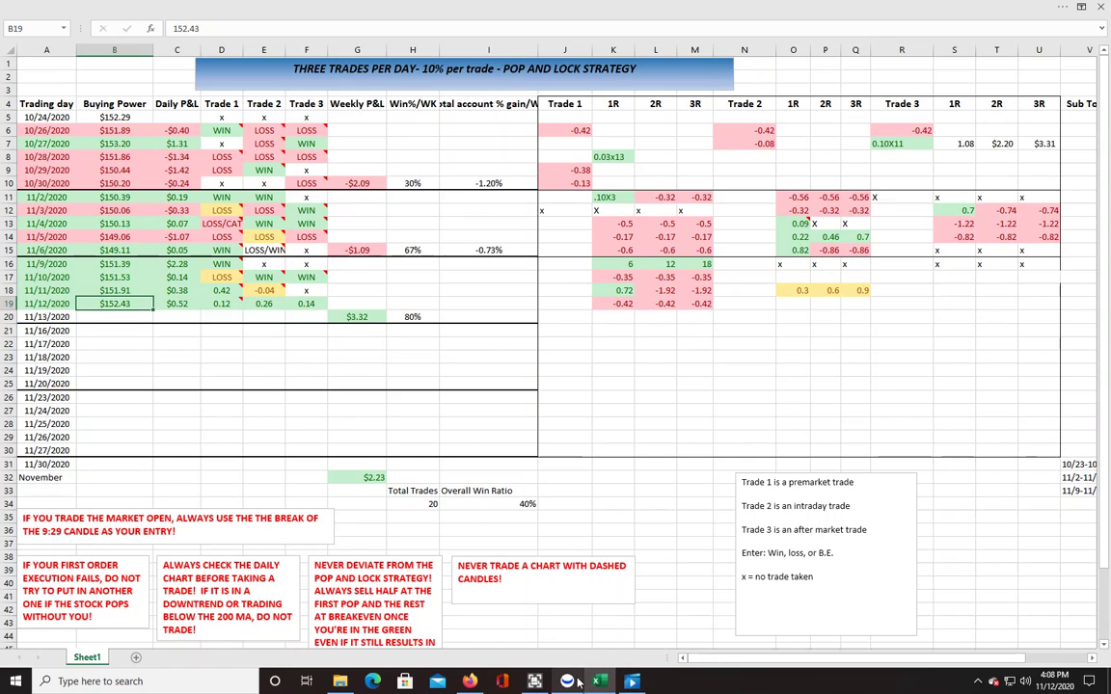
{"action": "mouse_move", "coordinate": [567, 681]}
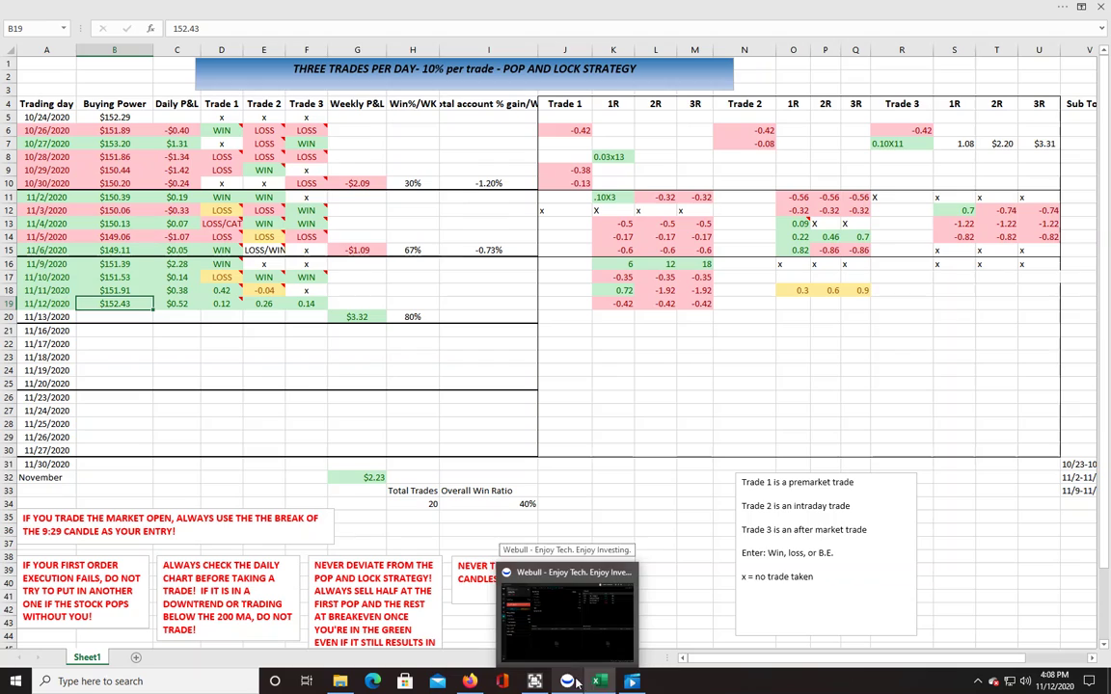
{"action": "left_click", "coordinate": [566, 617]}
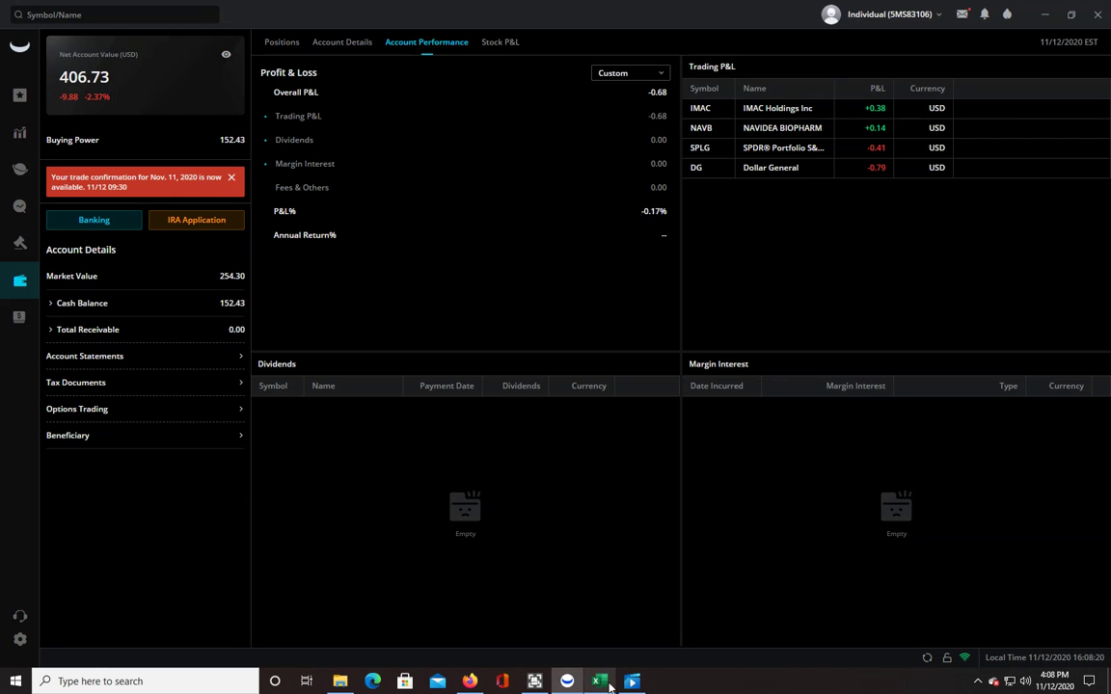
{"action": "left_click", "coordinate": [339, 681]}
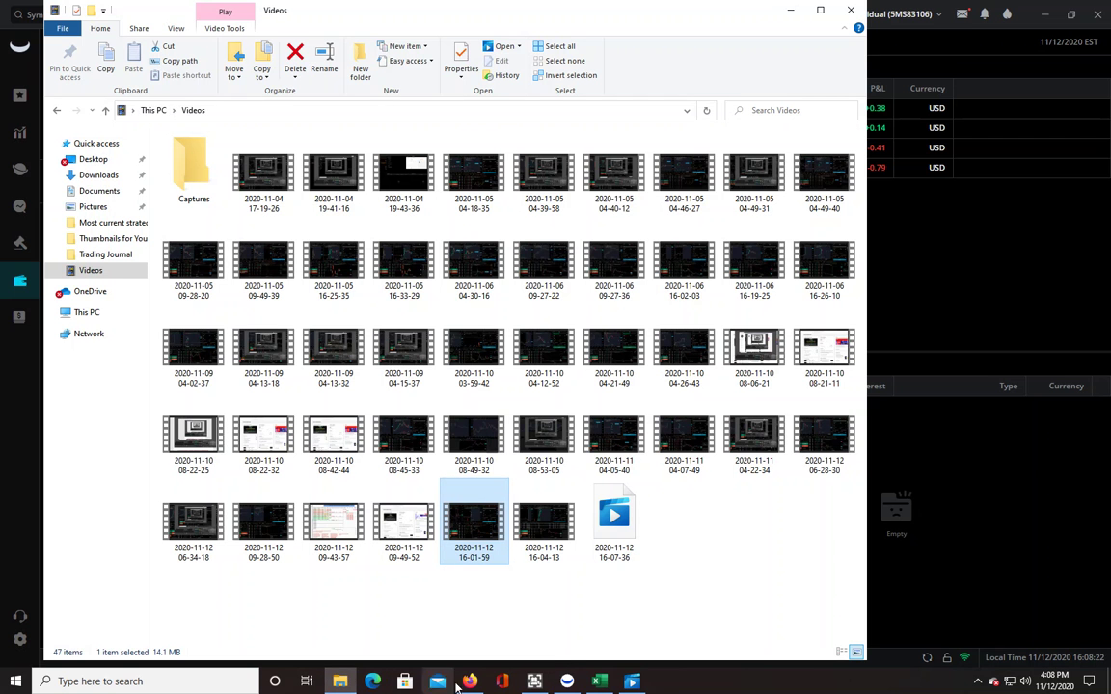
{"action": "left_click", "coordinate": [631, 681]}
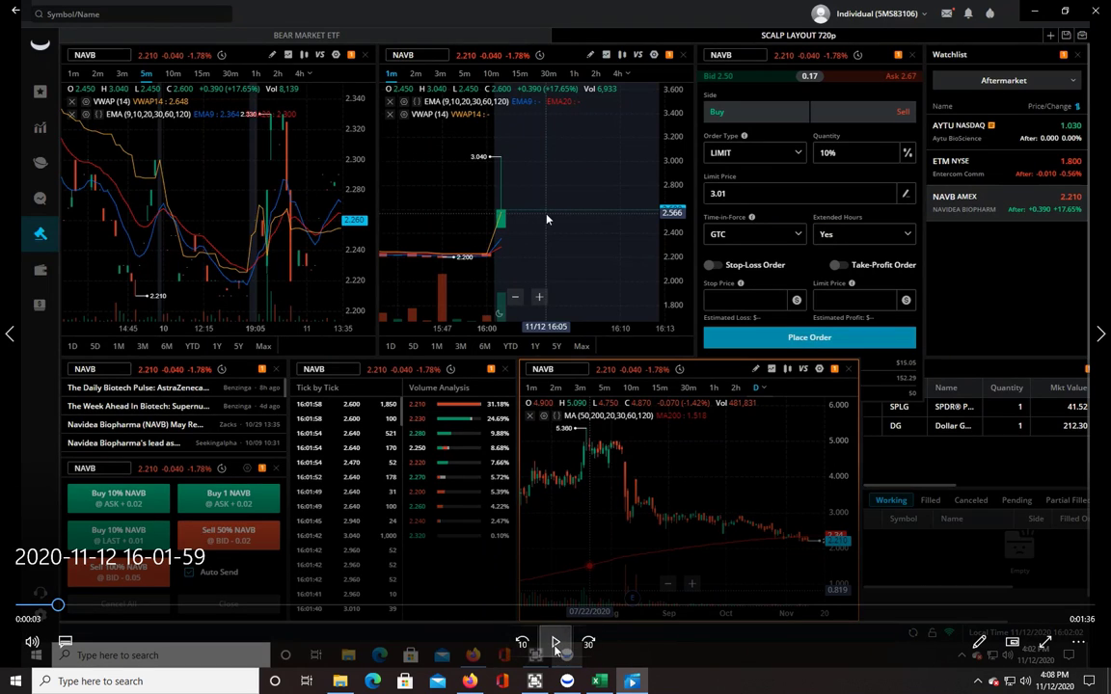
{"action": "left_click", "coordinate": [566, 682]}
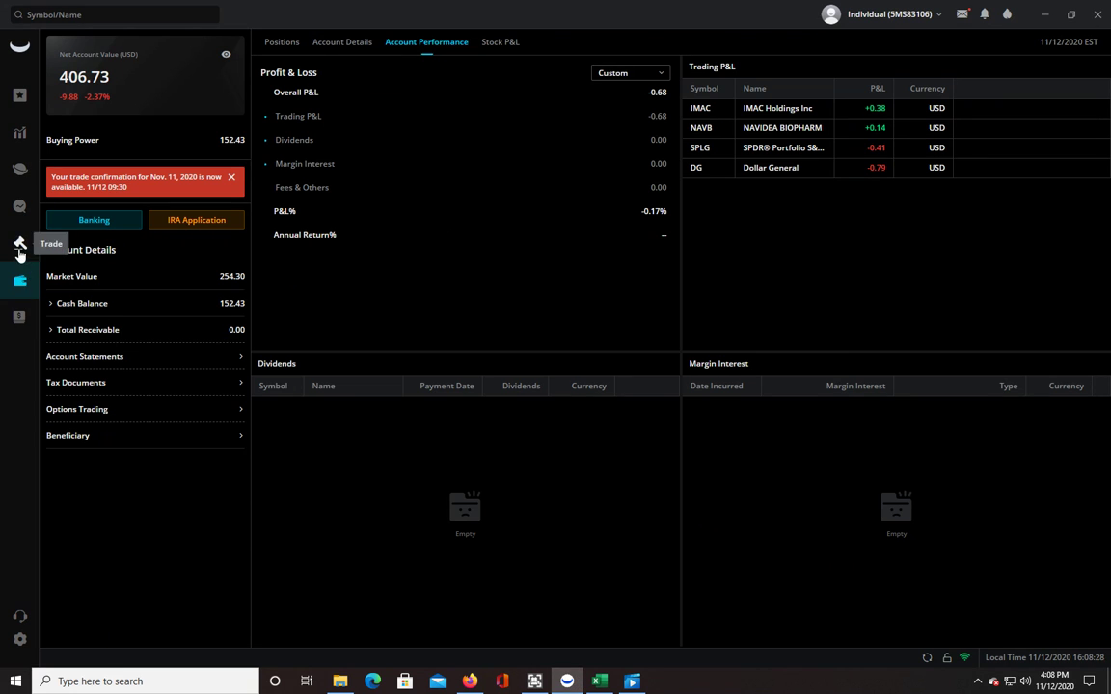
Step: List the four filled NAVB orders in the trading layout, then bring the session video forward
{"action": "left_click", "coordinate": [21, 246]}
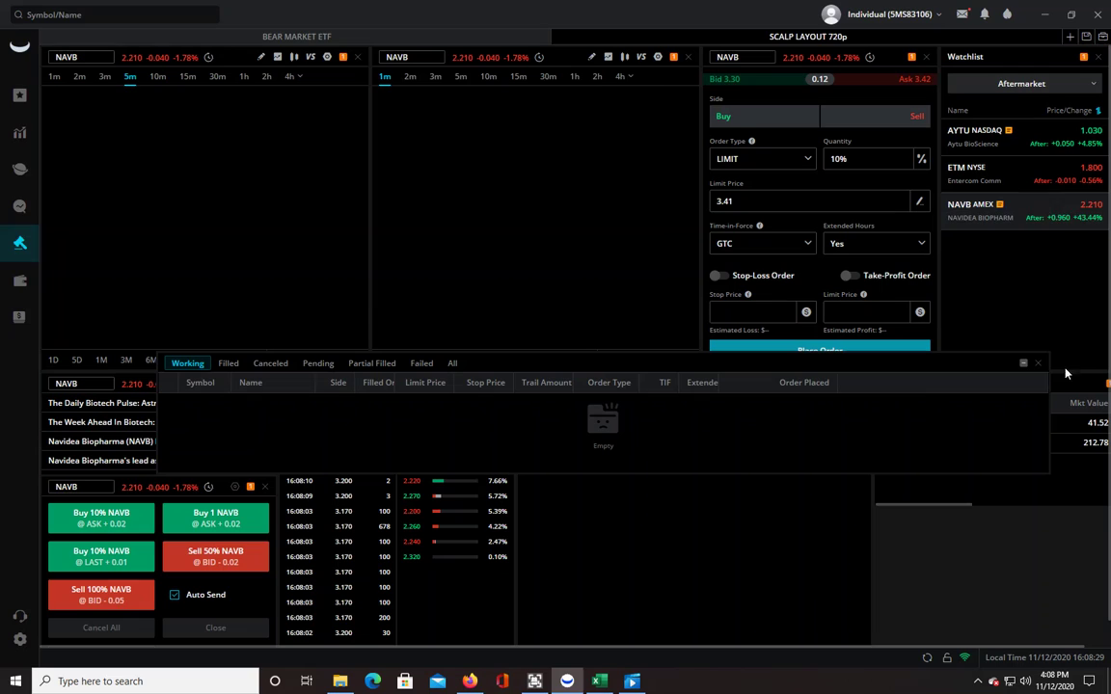
{"action": "left_click", "coordinate": [229, 363]}
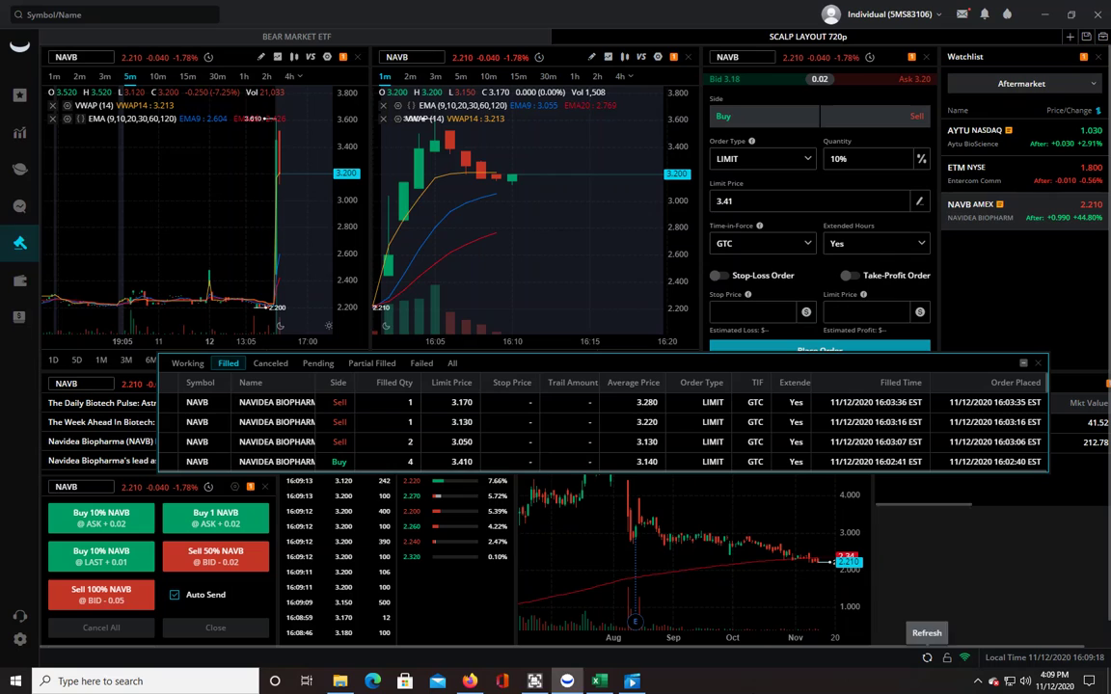
{"action": "left_click", "coordinate": [607, 681]}
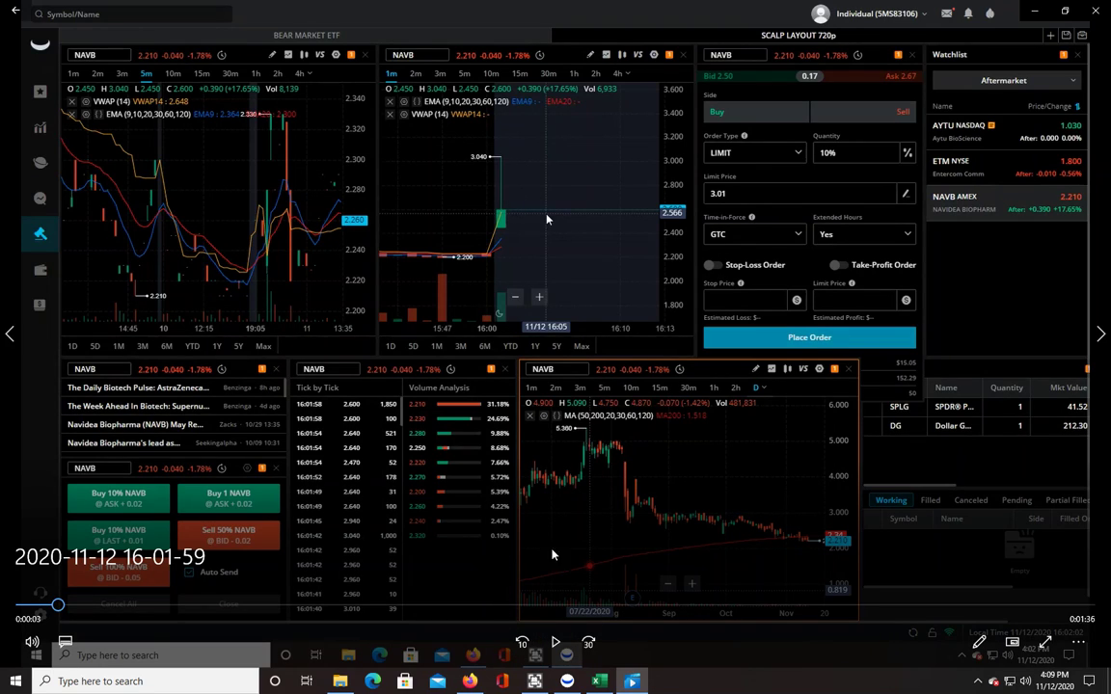
Step: Play the replay briefly and pause at about 0:06, showing NAVB's spike to 3.04
{"action": "left_click", "coordinate": [554, 641]}
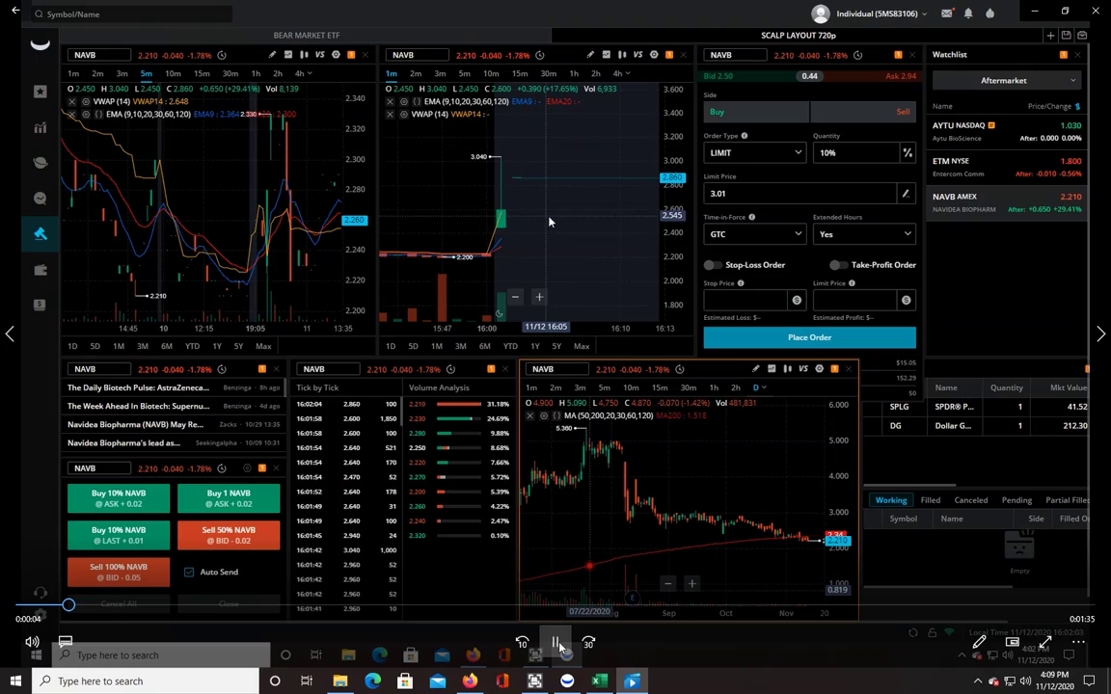
{"action": "left_click", "coordinate": [555, 641]}
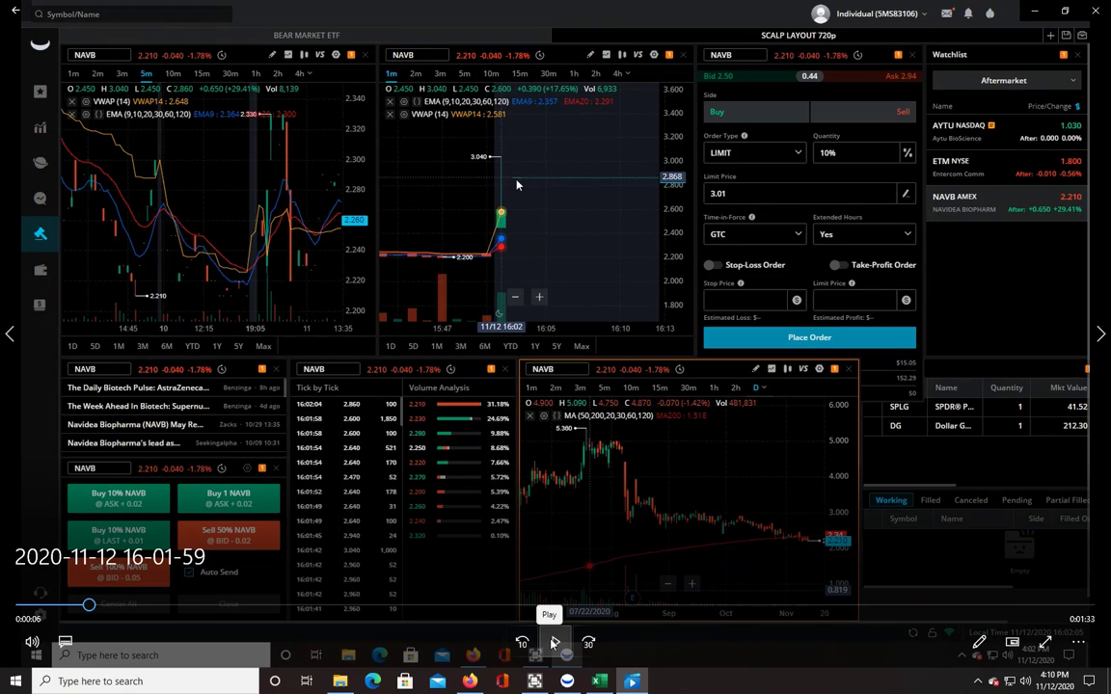
Step: Step the replay forward to about 0:26 as NAVB climbs back to 3.00
{"action": "left_click", "coordinate": [555, 641]}
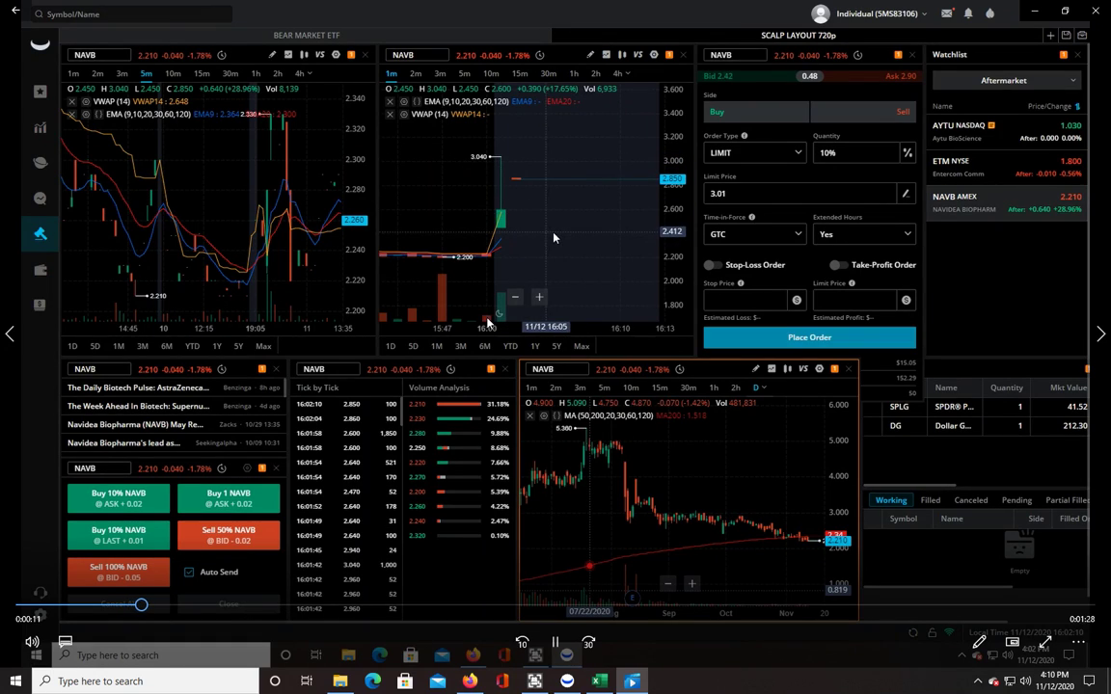
{"action": "left_click", "coordinate": [554, 641]}
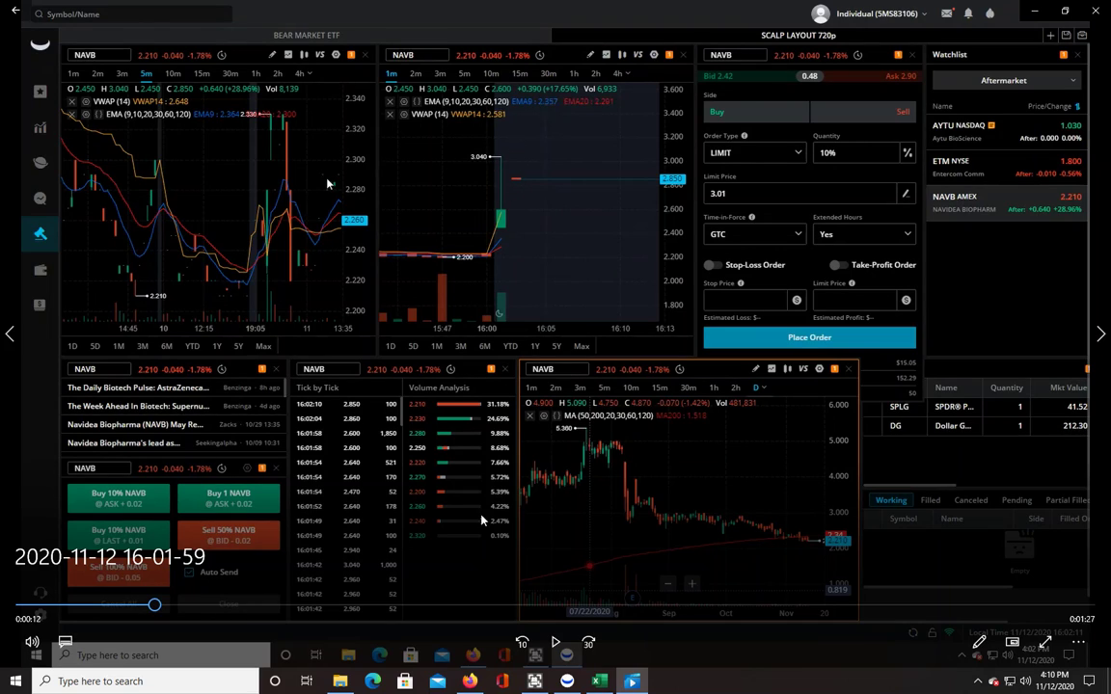
{"action": "left_click", "coordinate": [556, 642]}
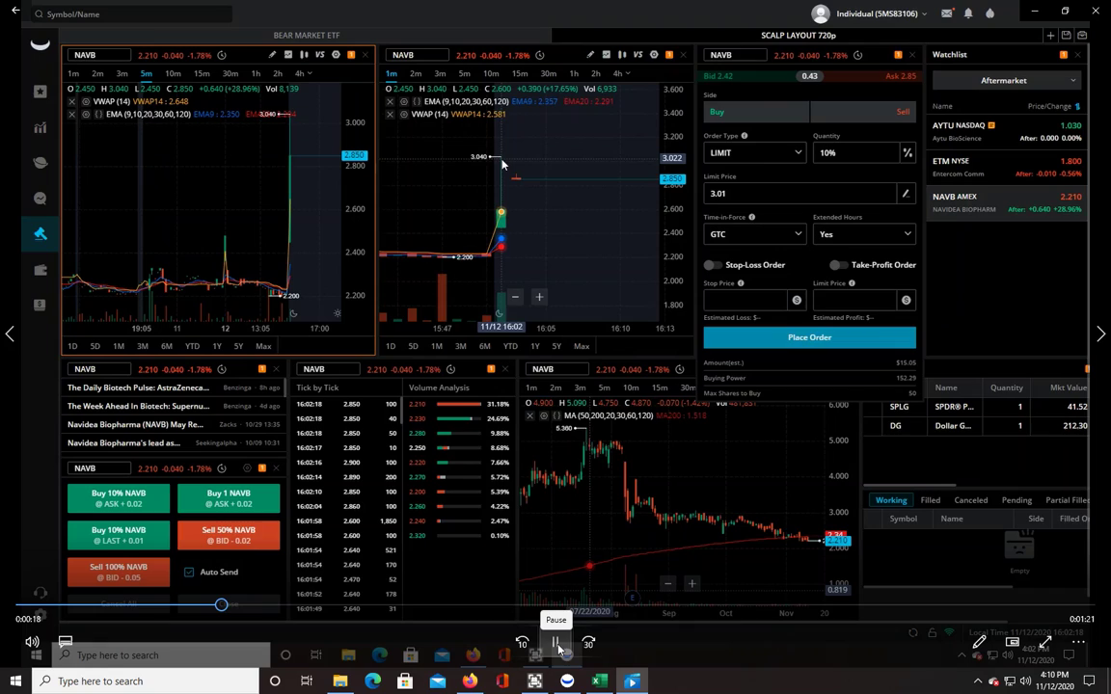
{"action": "left_click", "coordinate": [557, 644]}
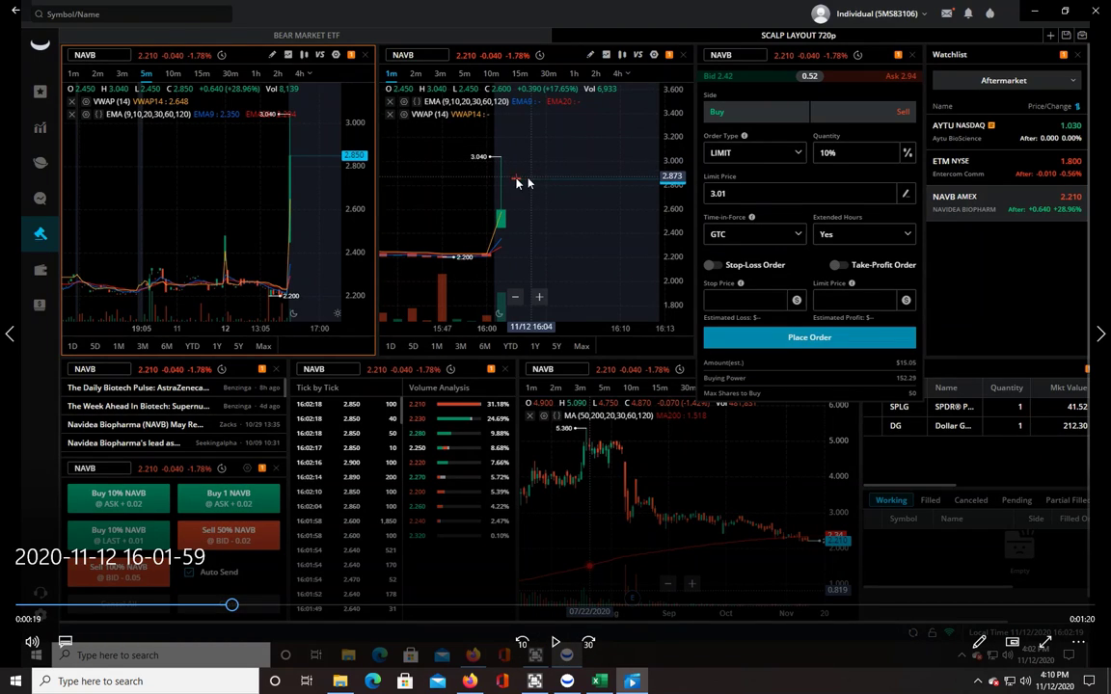
{"action": "left_click", "coordinate": [556, 644]}
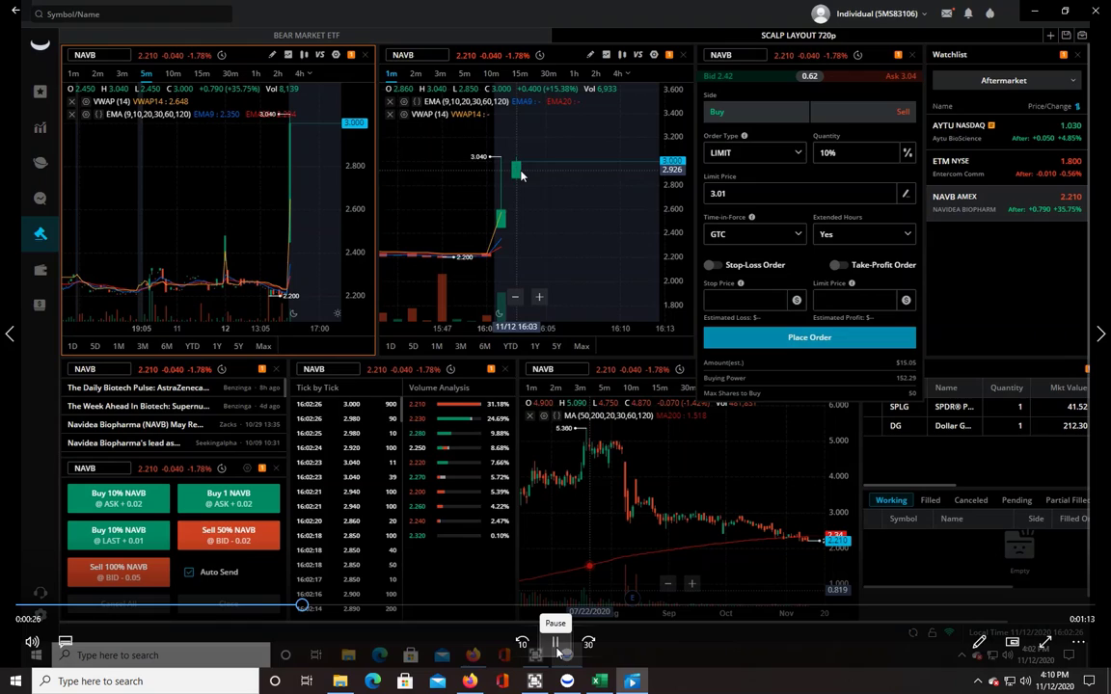
Step: Step the replay through the order submission until the 4-share NAVB buy at $3.14 fills
{"action": "left_click", "coordinate": [556, 643]}
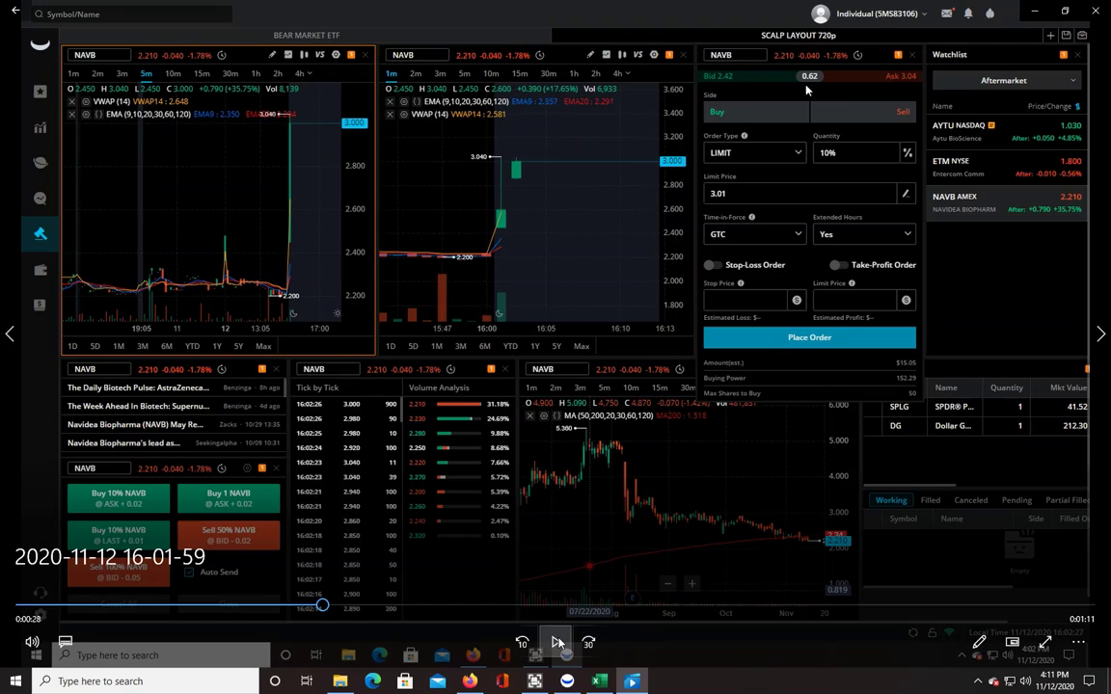
{"action": "left_click", "coordinate": [558, 643]}
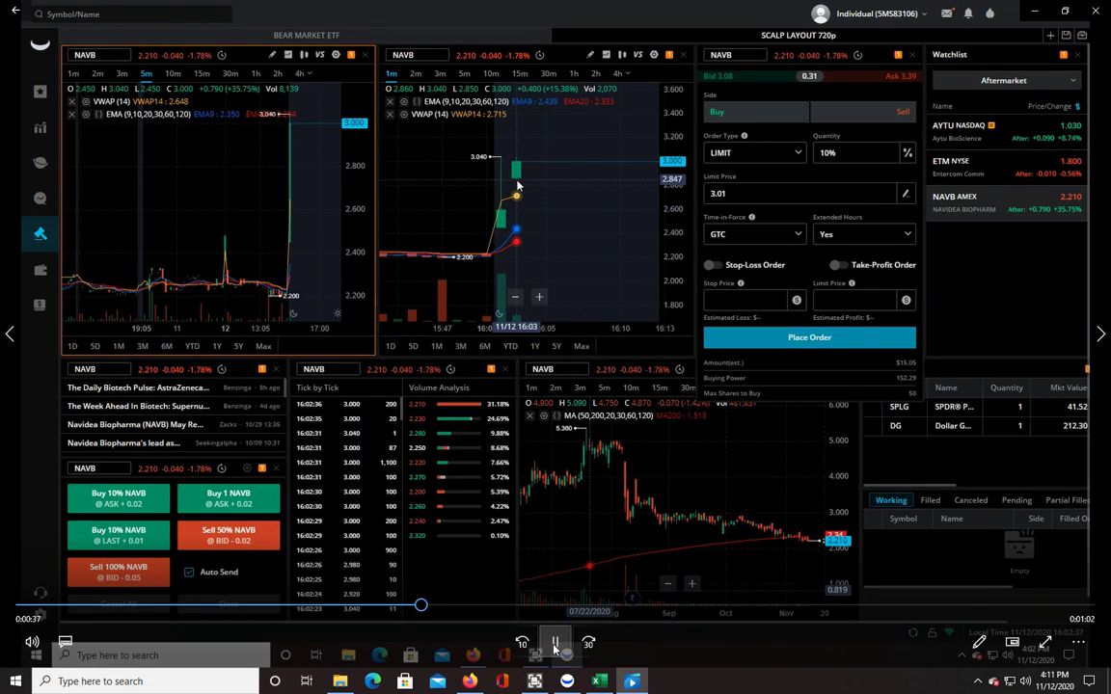
{"action": "left_click", "coordinate": [554, 642]}
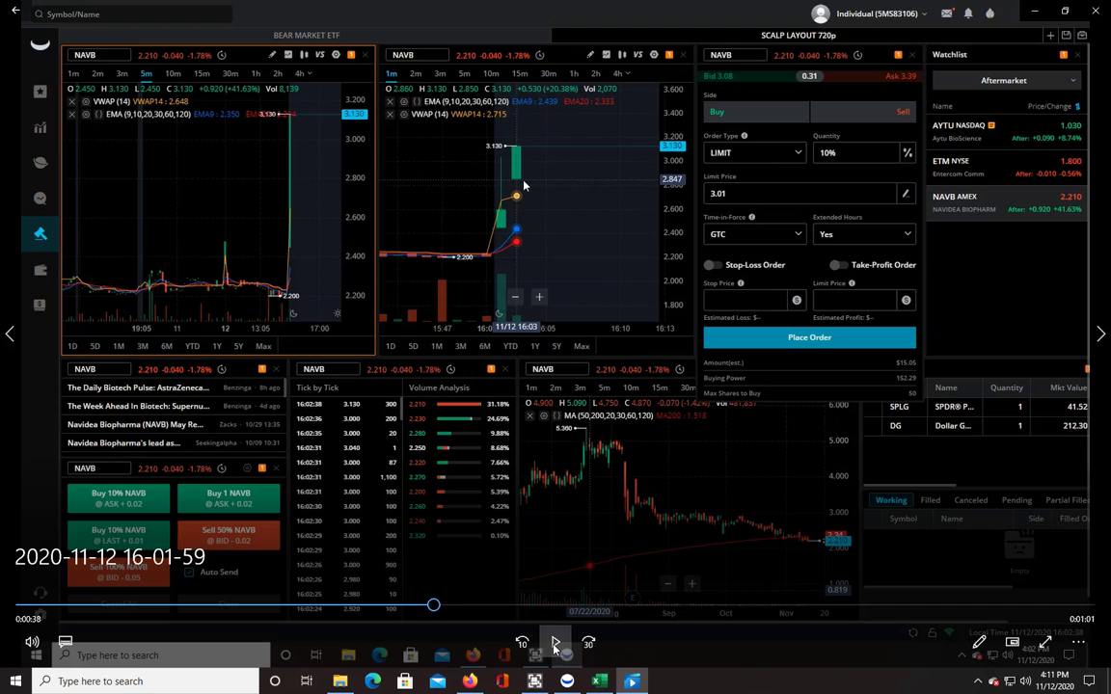
{"action": "left_click", "coordinate": [554, 642]}
{"action": "left_click", "coordinate": [555, 640]}
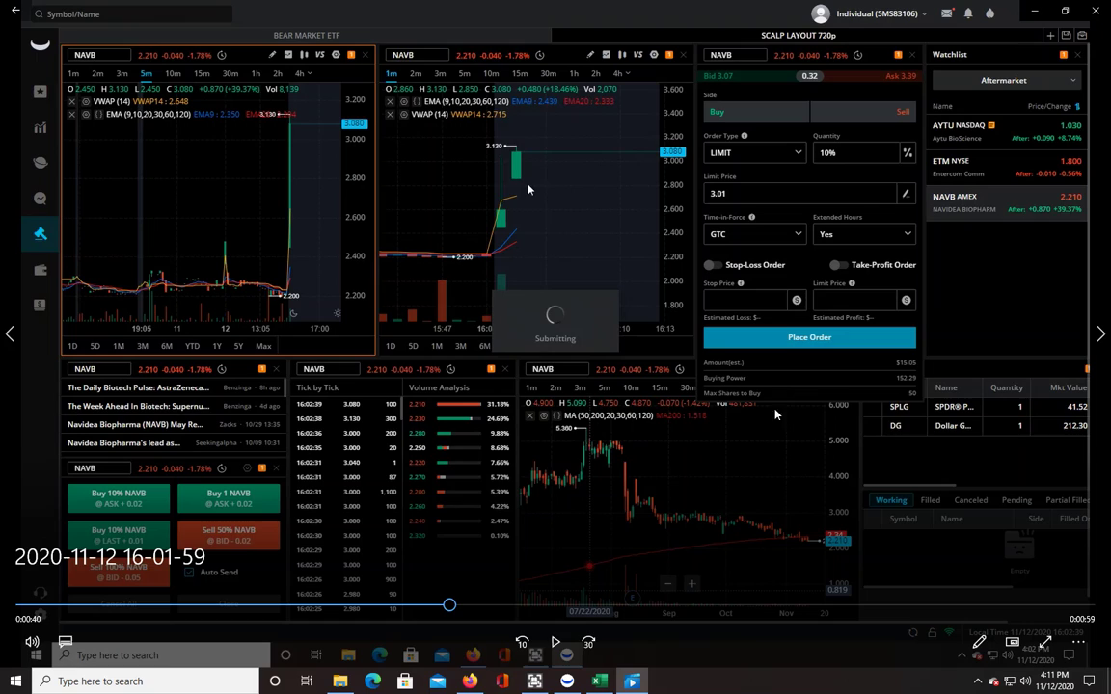
{"action": "left_click", "coordinate": [554, 642]}
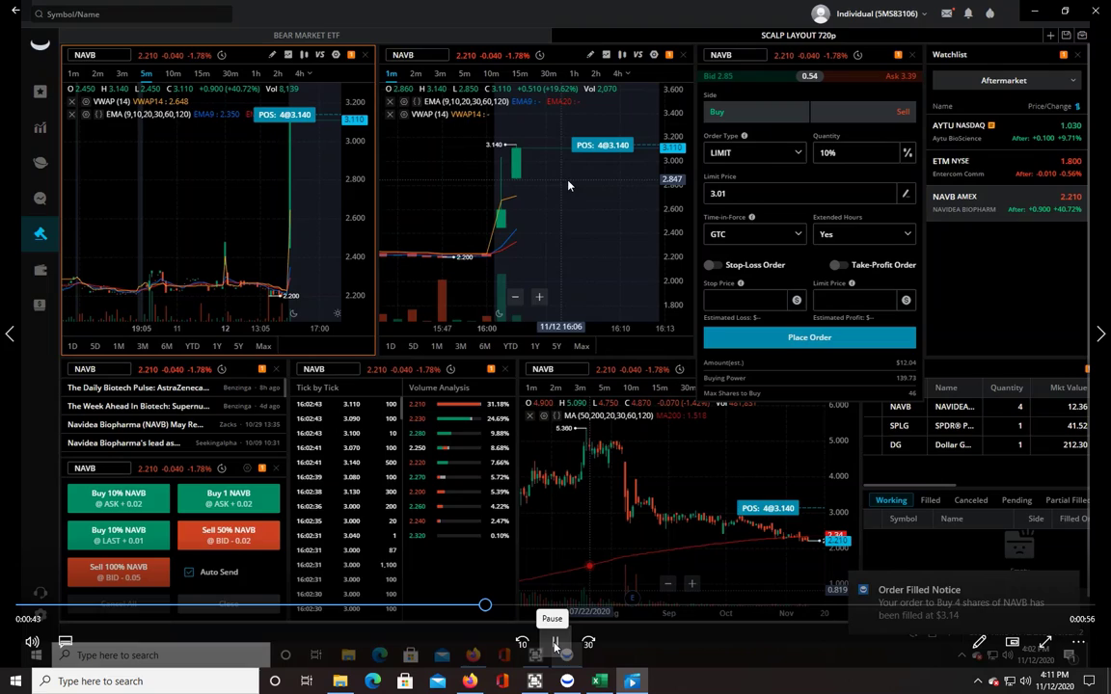
{"action": "left_click", "coordinate": [555, 644]}
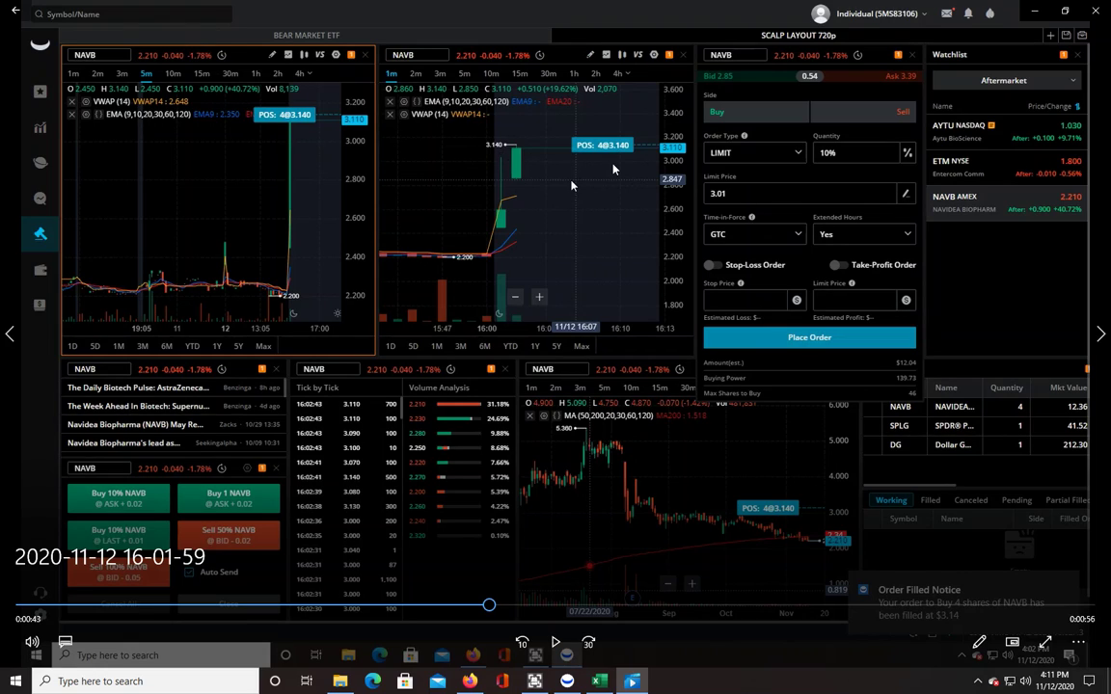
Step: Continue the replay to about 1:06 as NAVB spikes to 3.25
{"action": "left_click", "coordinate": [555, 644]}
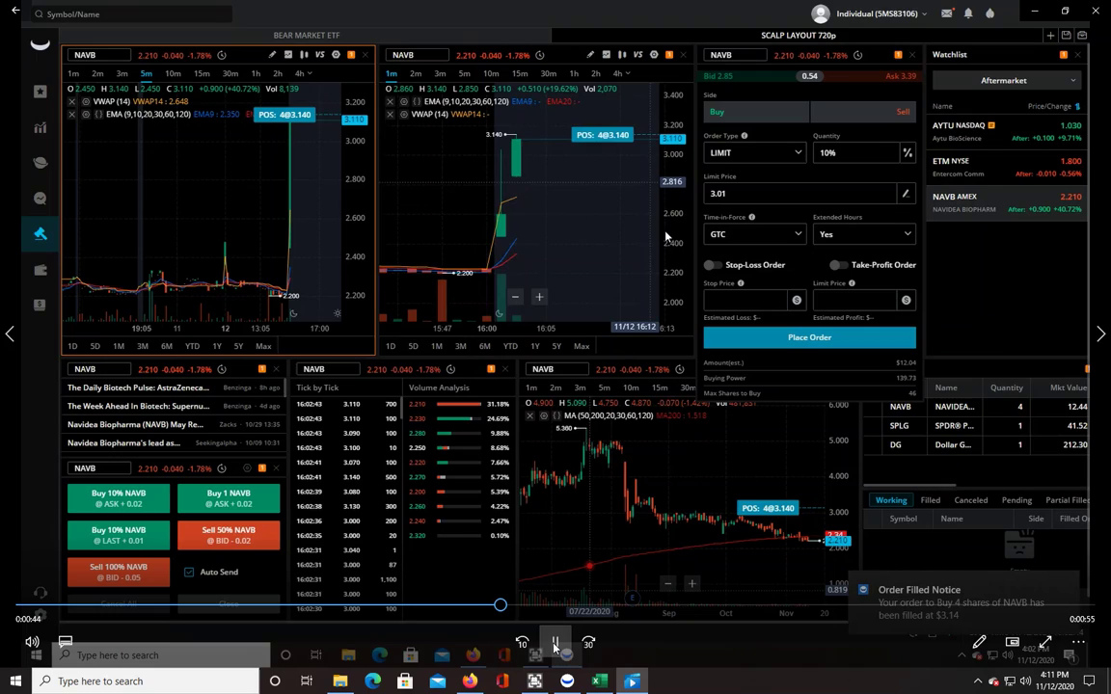
{"action": "left_click", "coordinate": [554, 643]}
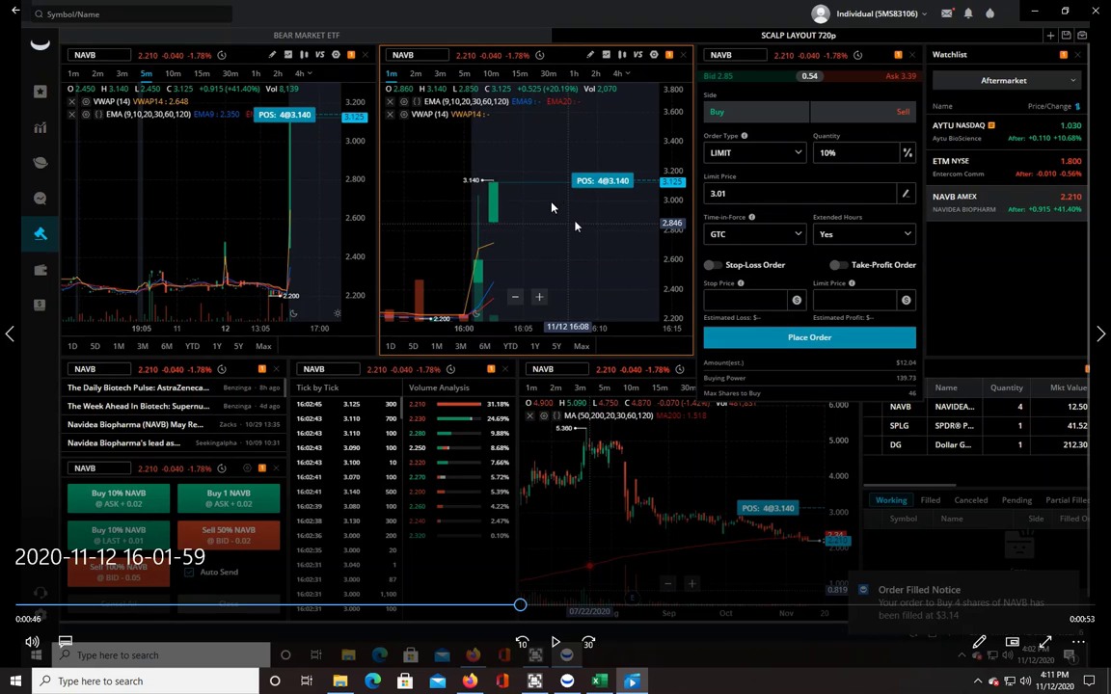
{"action": "left_click", "coordinate": [558, 641]}
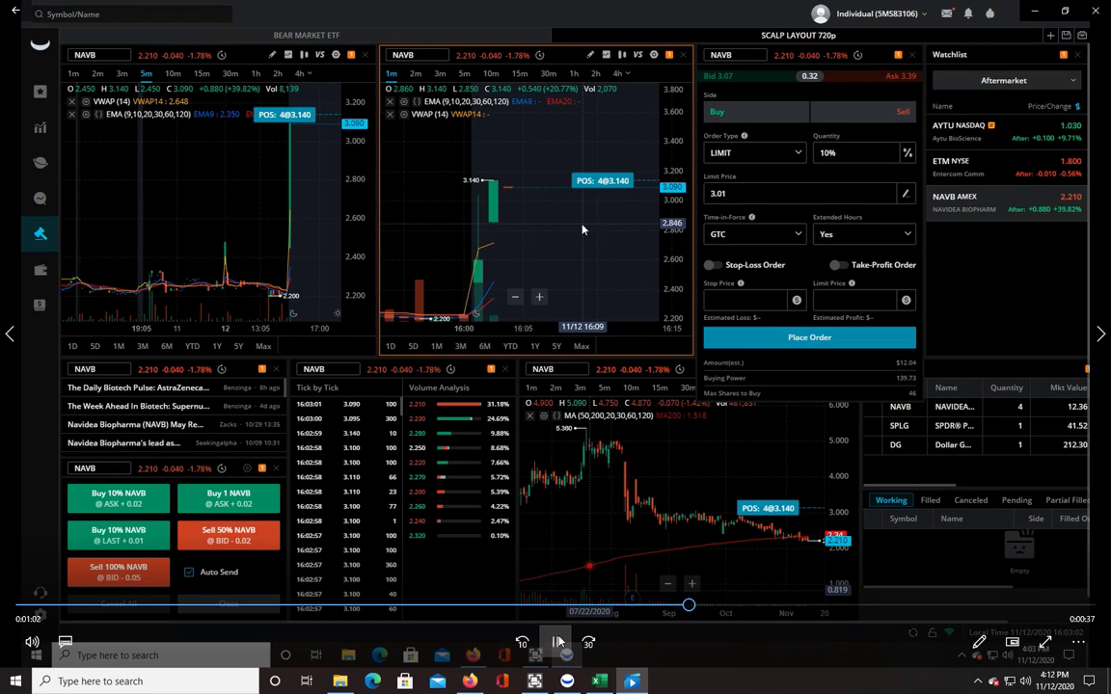
{"action": "left_click", "coordinate": [559, 641]}
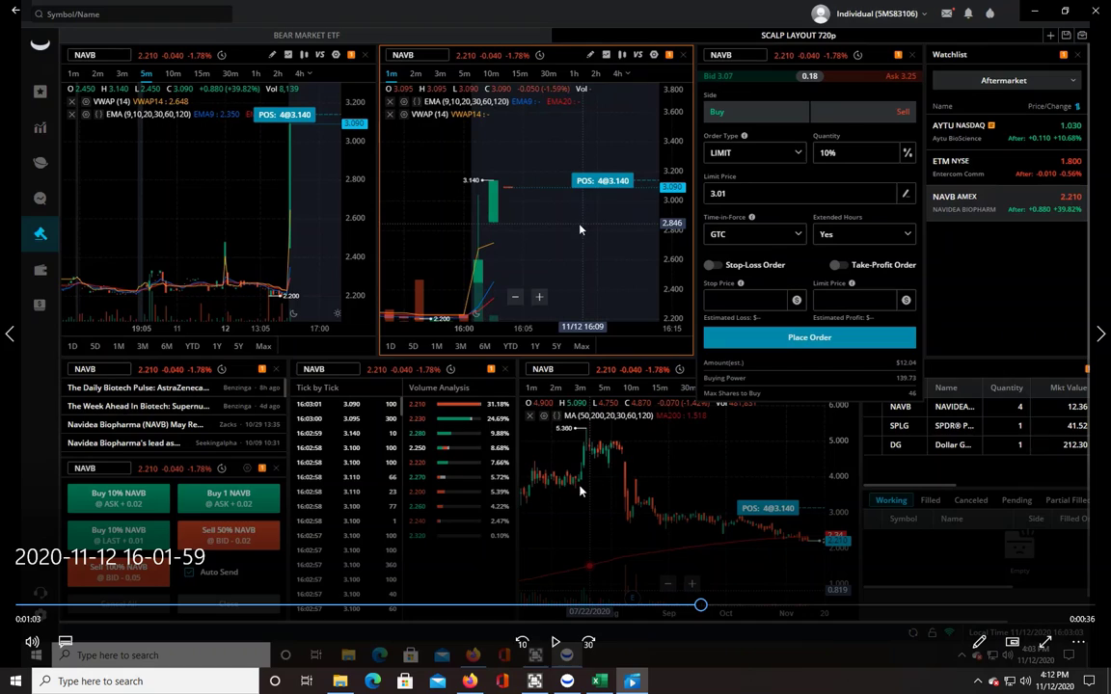
{"action": "left_click", "coordinate": [554, 641]}
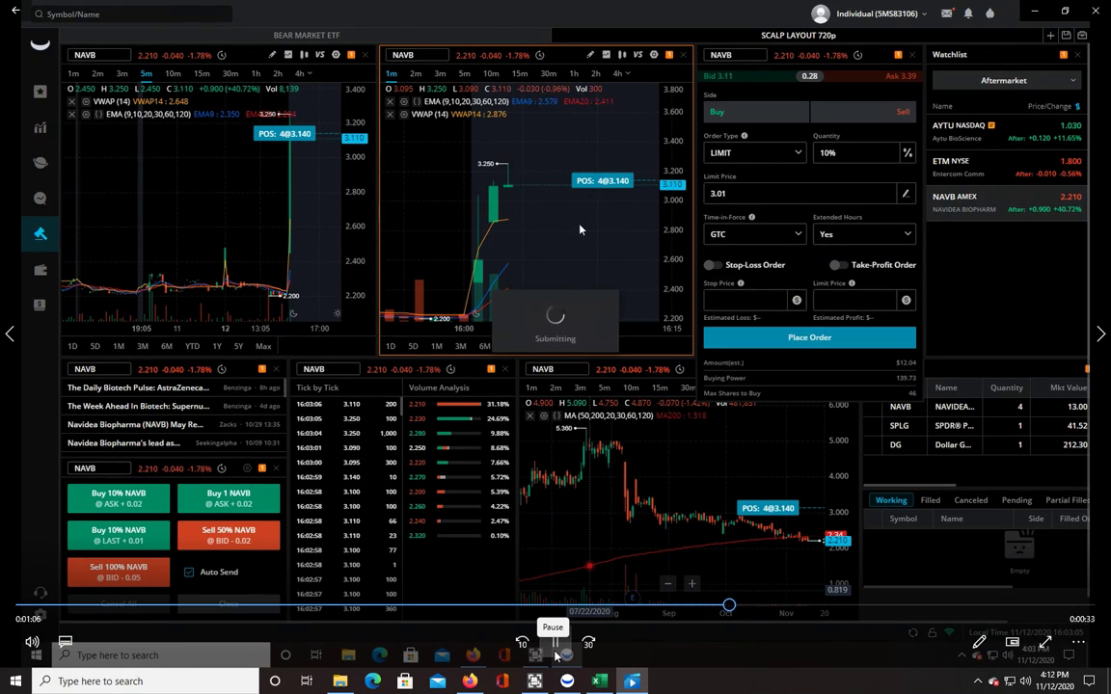
Step: Watch the Sell 50% order fill 2 NAVB shares at $3.13, near 1:14
{"action": "left_click", "coordinate": [554, 641]}
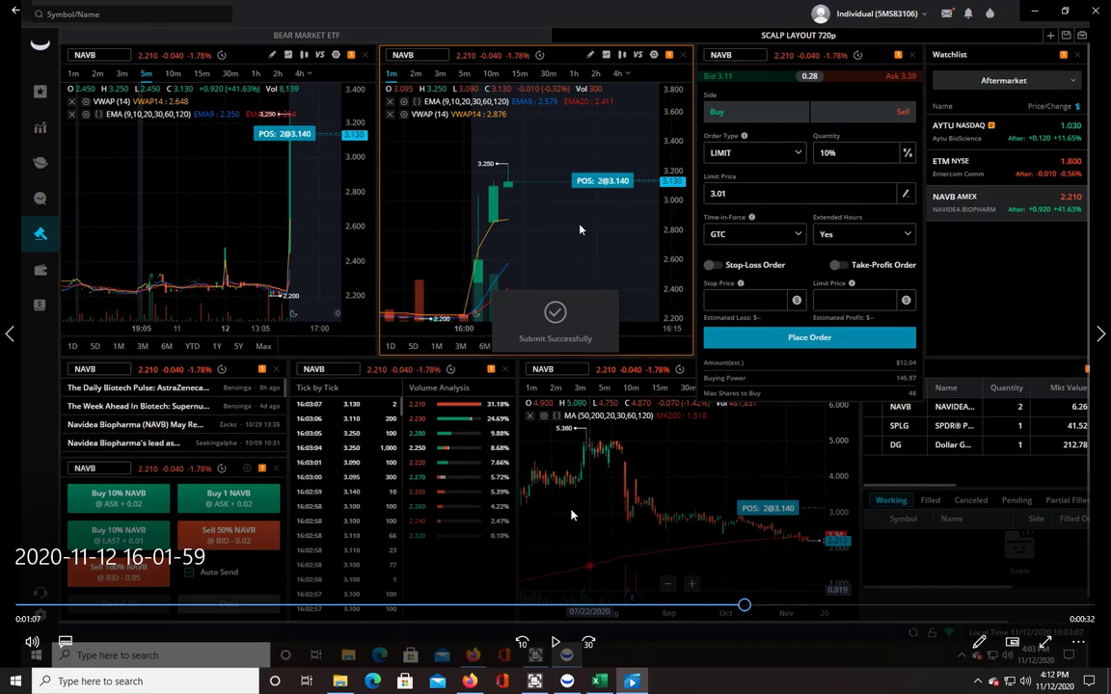
{"action": "left_click", "coordinate": [554, 641]}
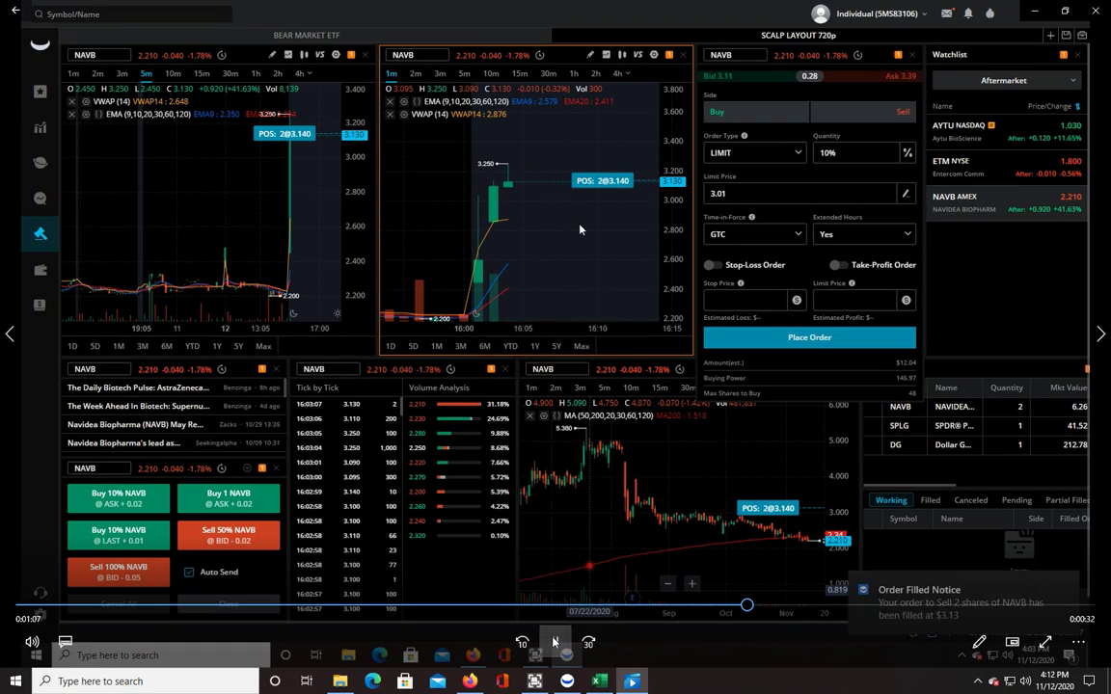
{"action": "left_click", "coordinate": [579, 493]}
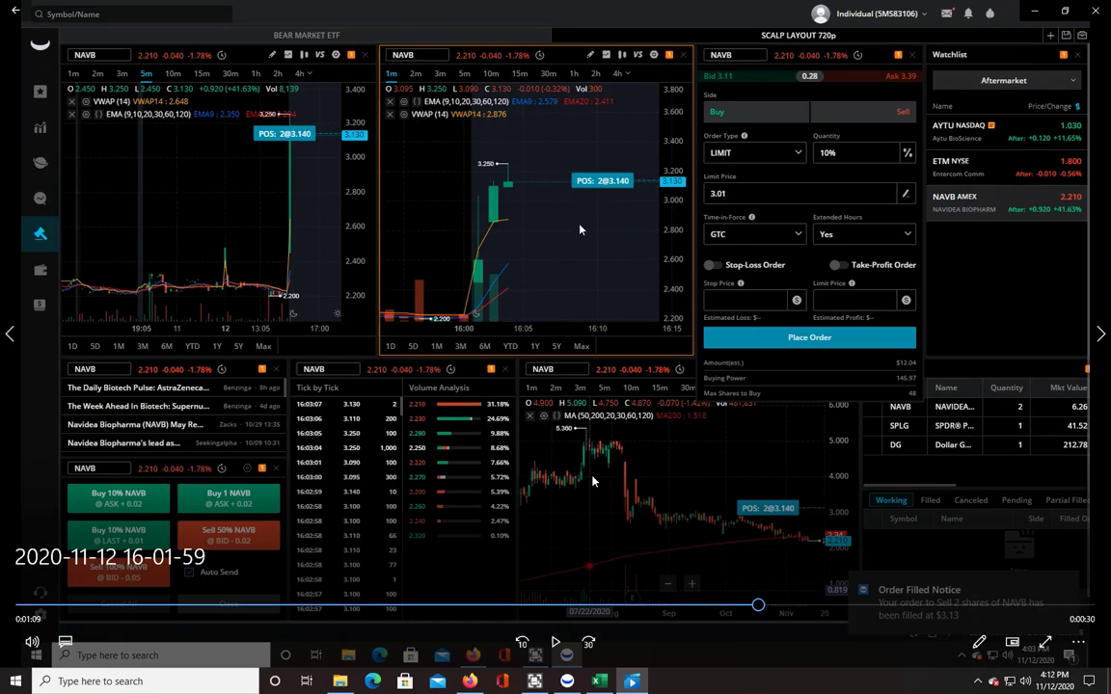
{"action": "left_click", "coordinate": [556, 641]}
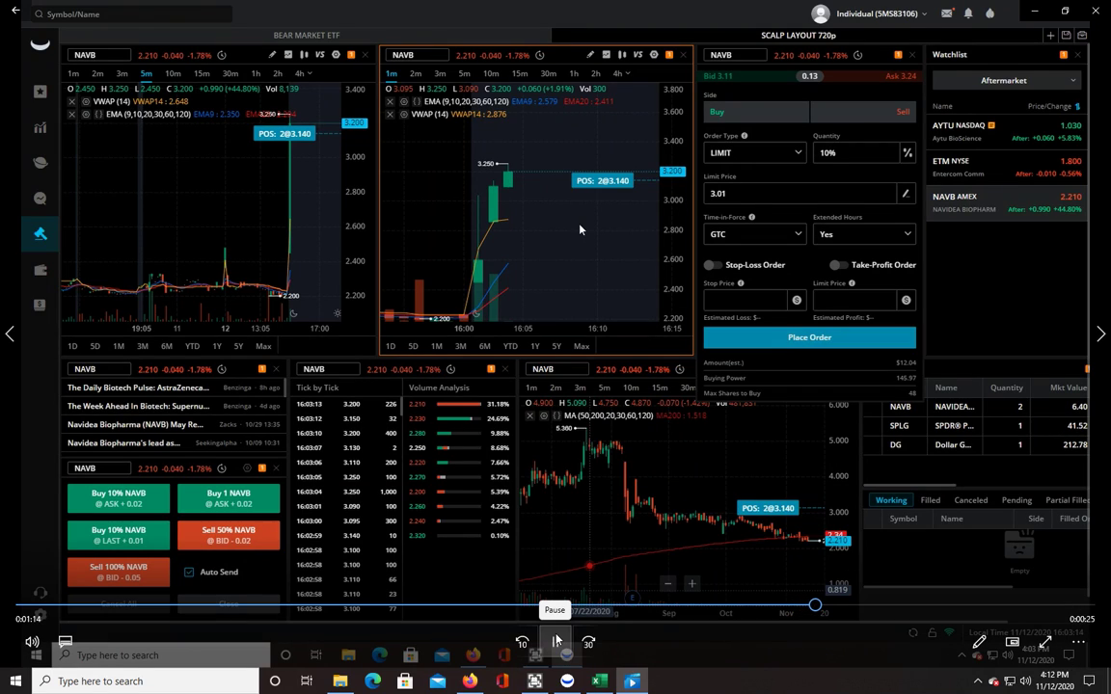
Step: Step the replay until one NAVB share sells at $3.22, leaving one share at $3.14
{"action": "left_click", "coordinate": [556, 641]}
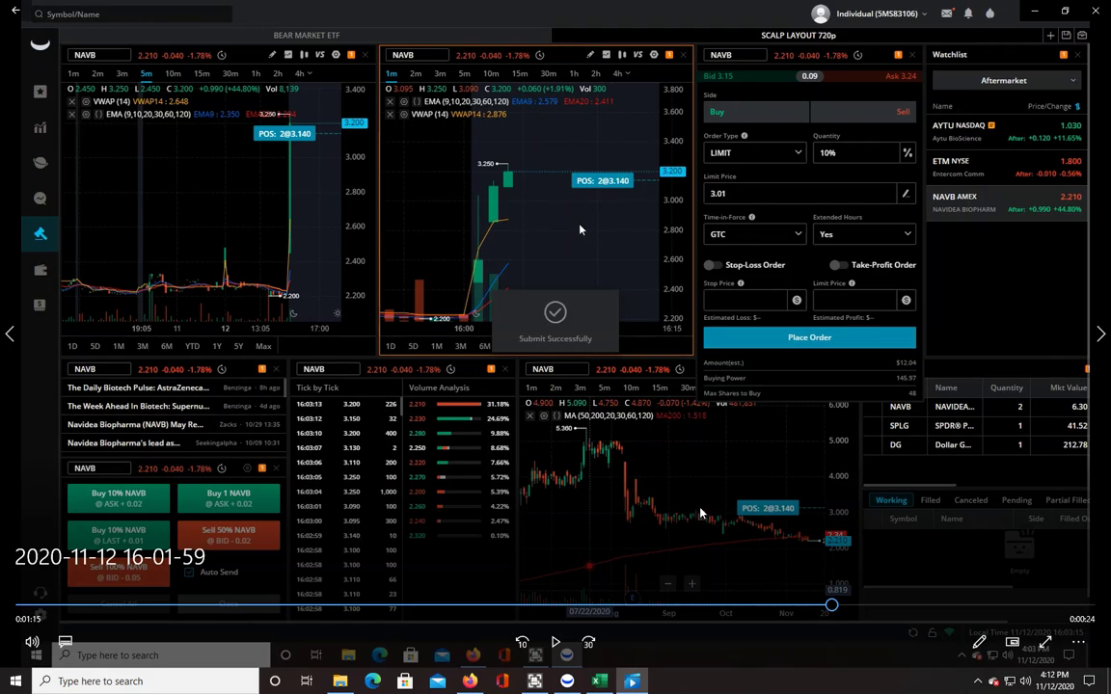
{"action": "left_click", "coordinate": [555, 643]}
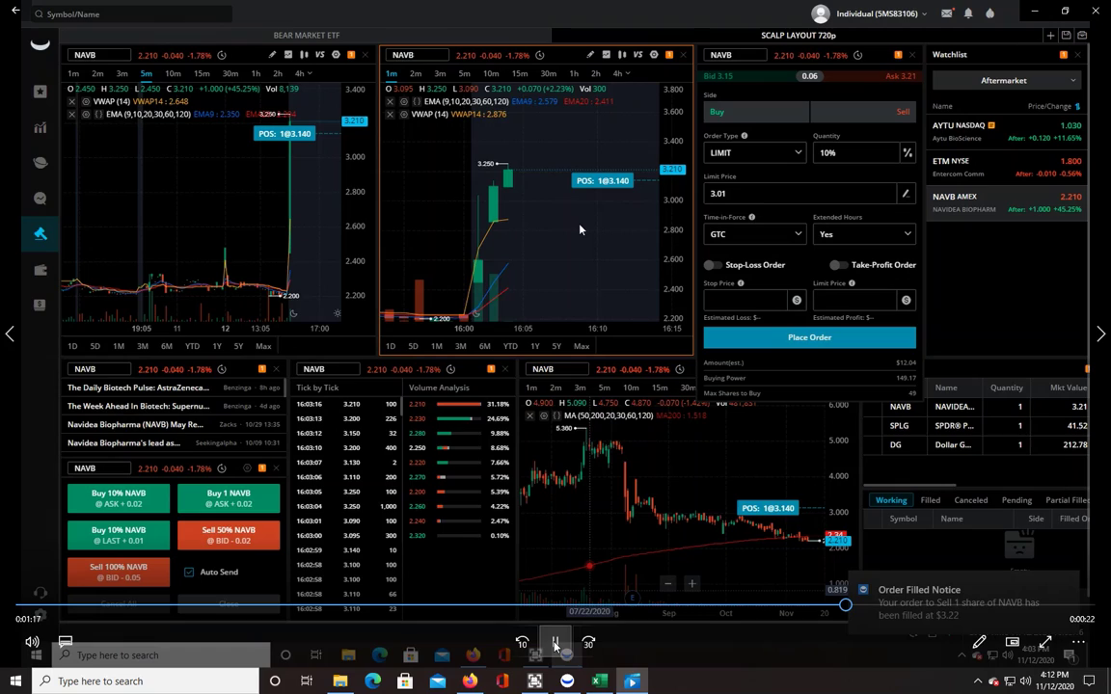
{"action": "left_click", "coordinate": [555, 643]}
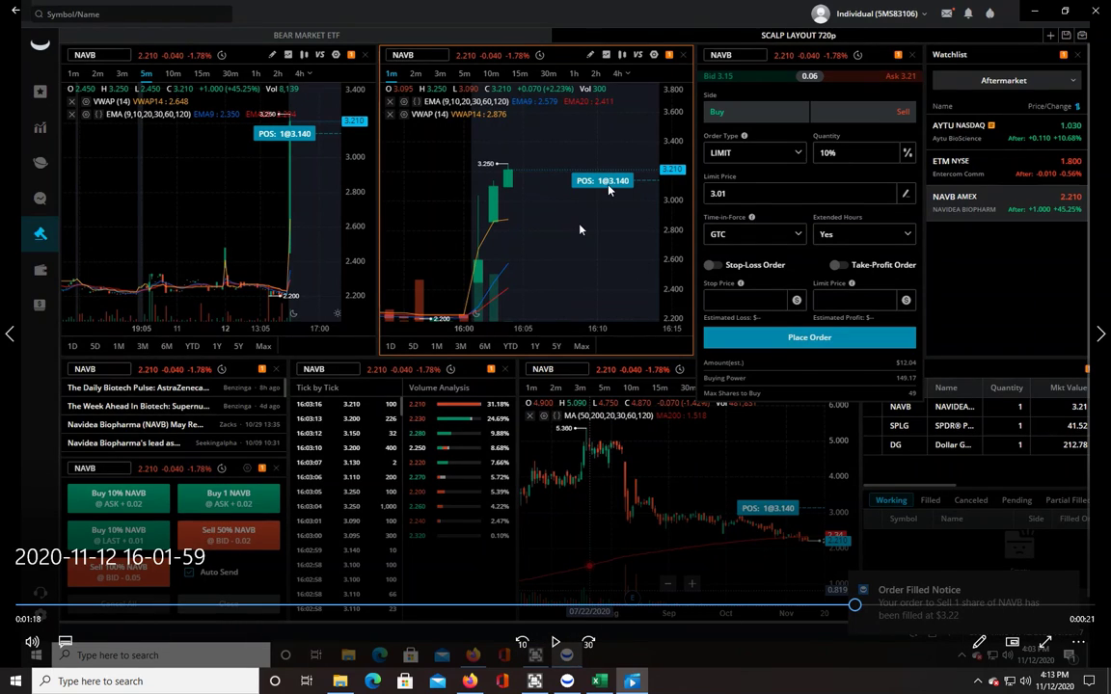
{"action": "left_click", "coordinate": [557, 642]}
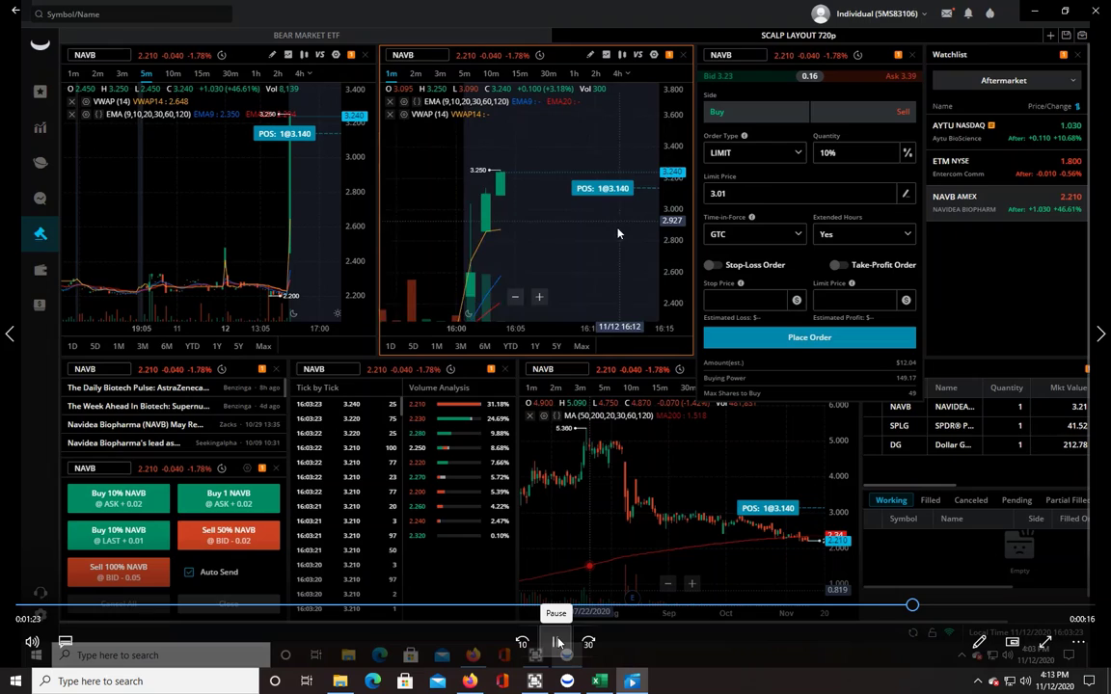
Step: Play on past the position review until the final NAVB sell order submits
{"action": "left_click", "coordinate": [557, 642]}
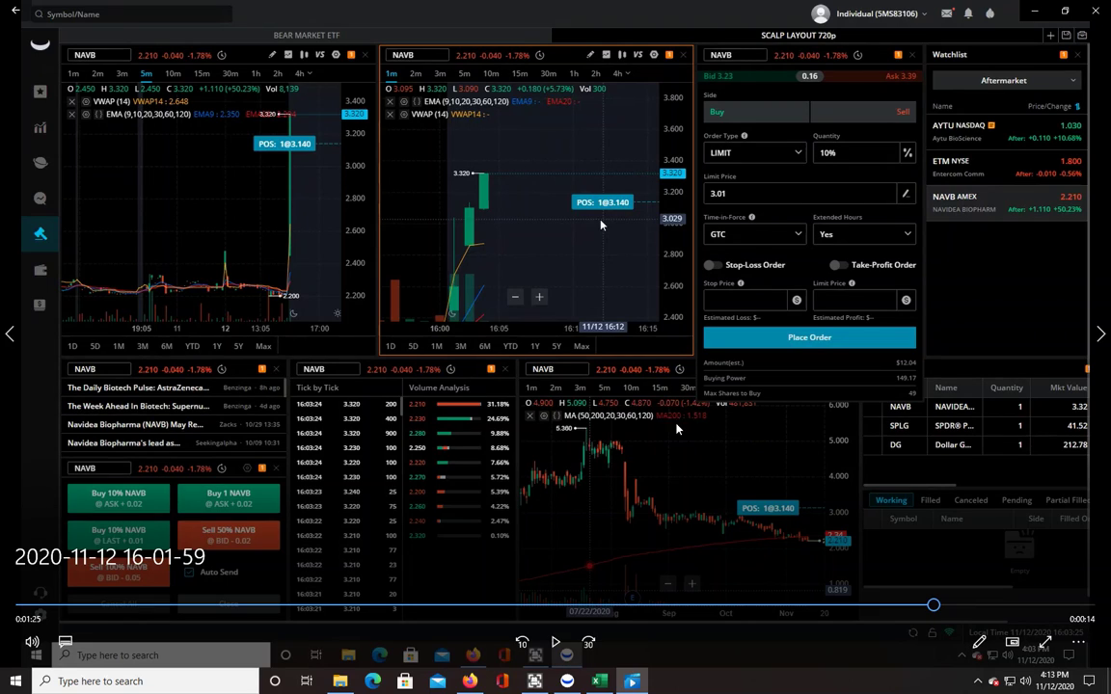
{"action": "left_click", "coordinate": [555, 642]}
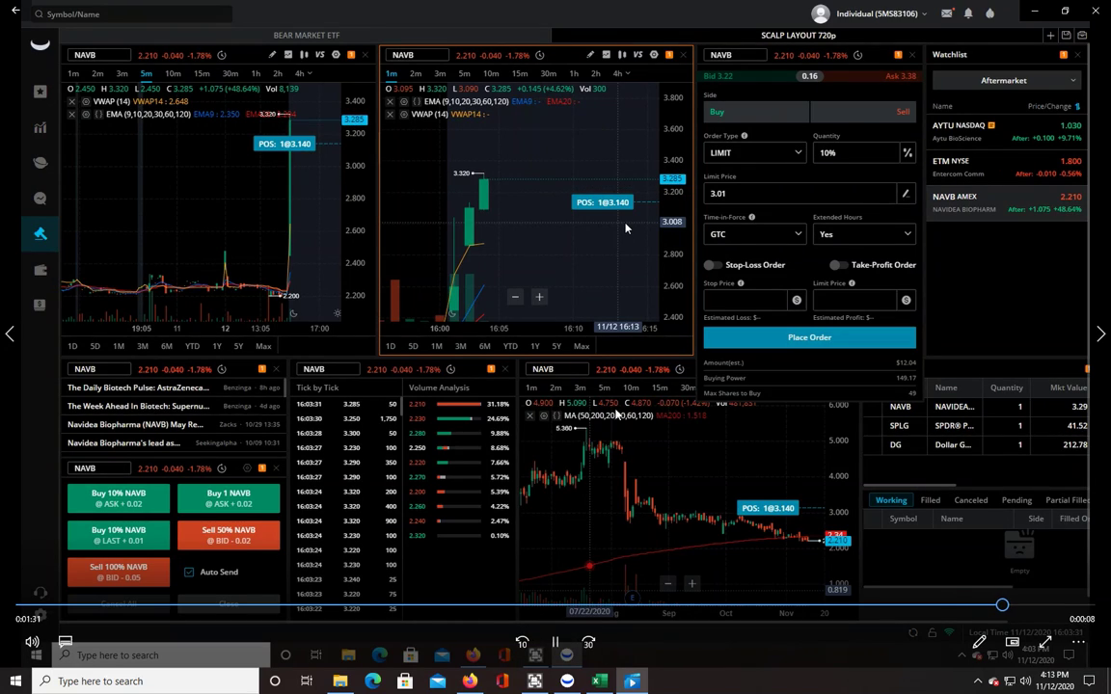
{"action": "left_click", "coordinate": [556, 642]}
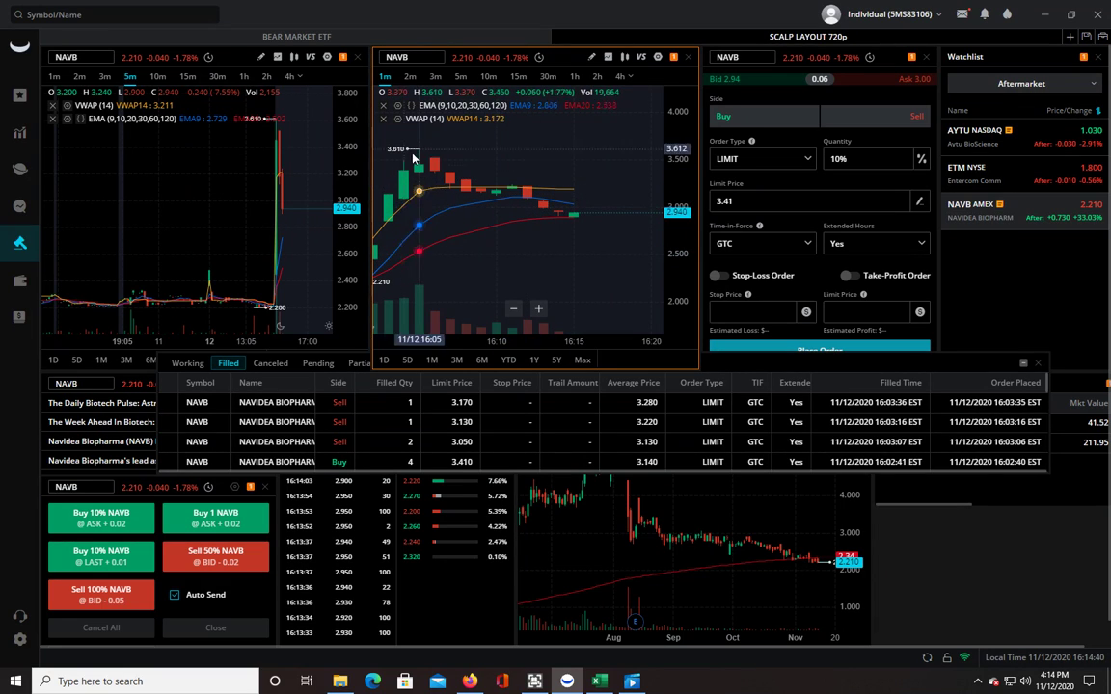
{"action": "left_click_drag", "start_coordinate": [468, 244], "coordinate": [409, 258]}
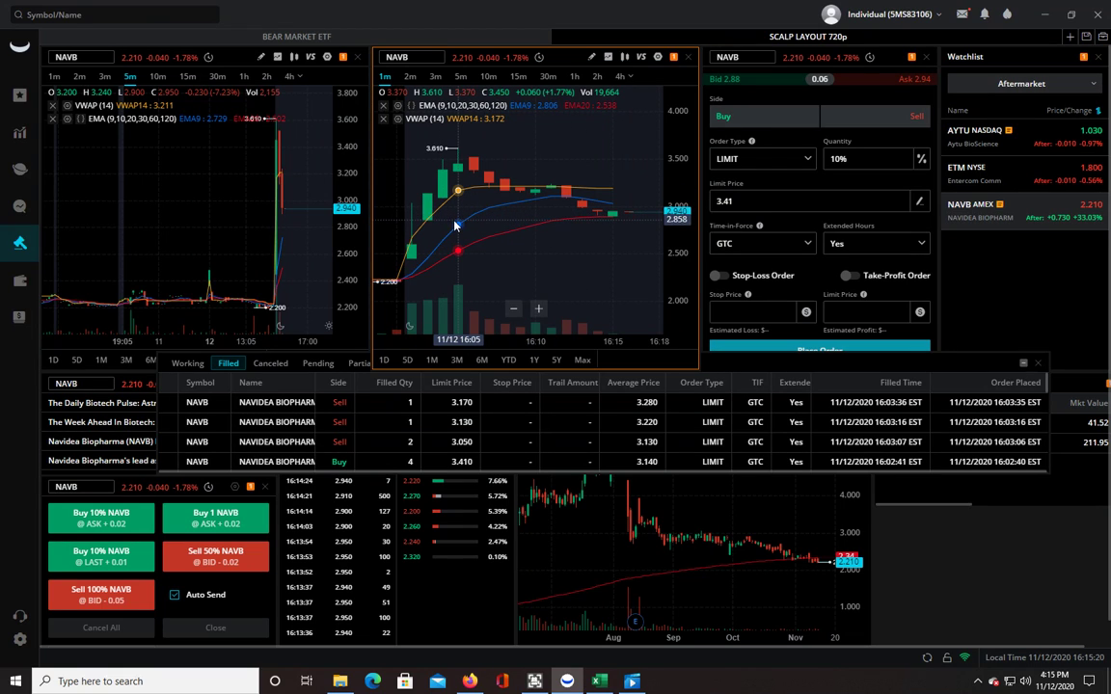
Step: Show the journal's 11/12/2020 row: $152.43 buying power and $0.52 daily P&L
{"action": "left_click", "coordinate": [597, 681]}
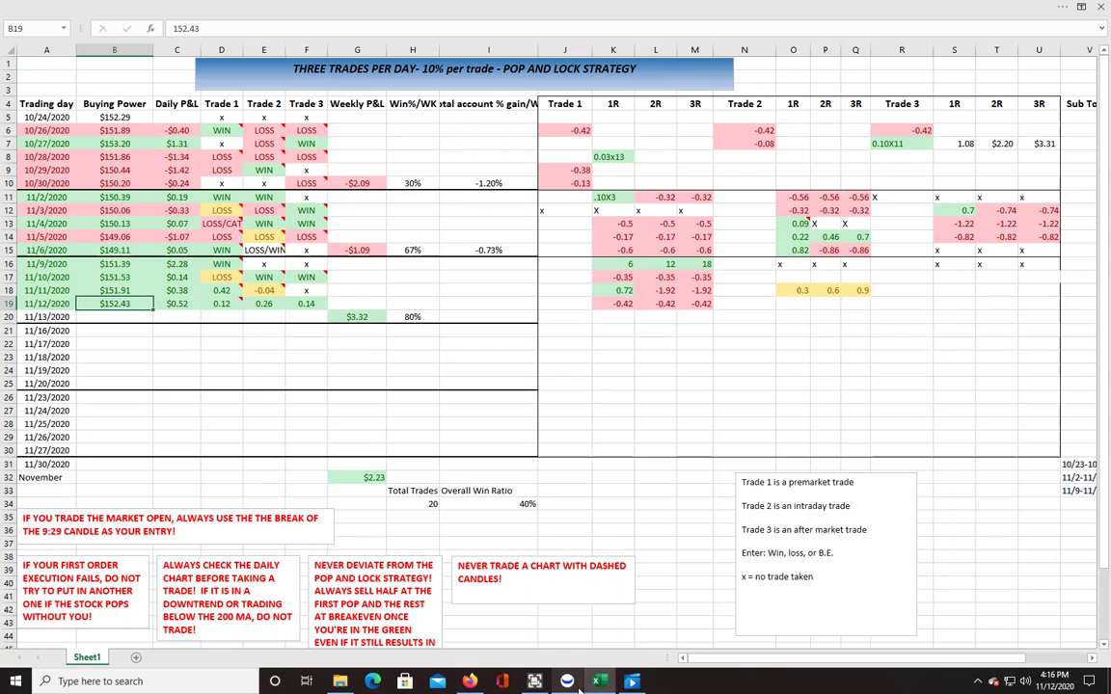
{"action": "key", "text": "alt+Tab"}
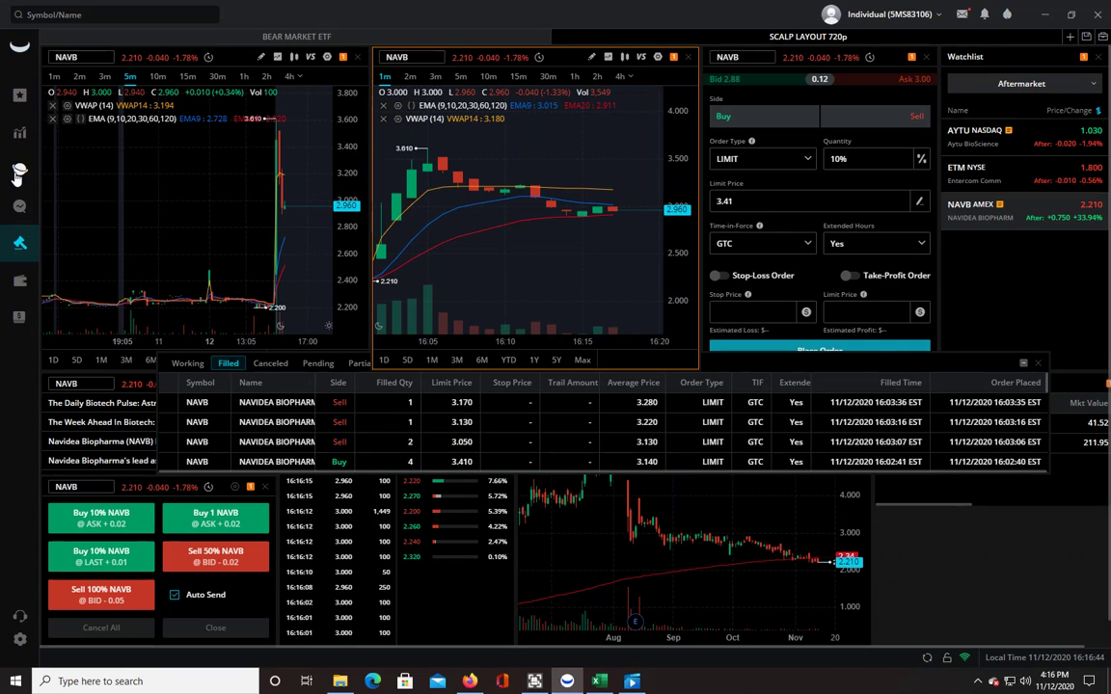
{"action": "left_click", "coordinate": [19, 169]}
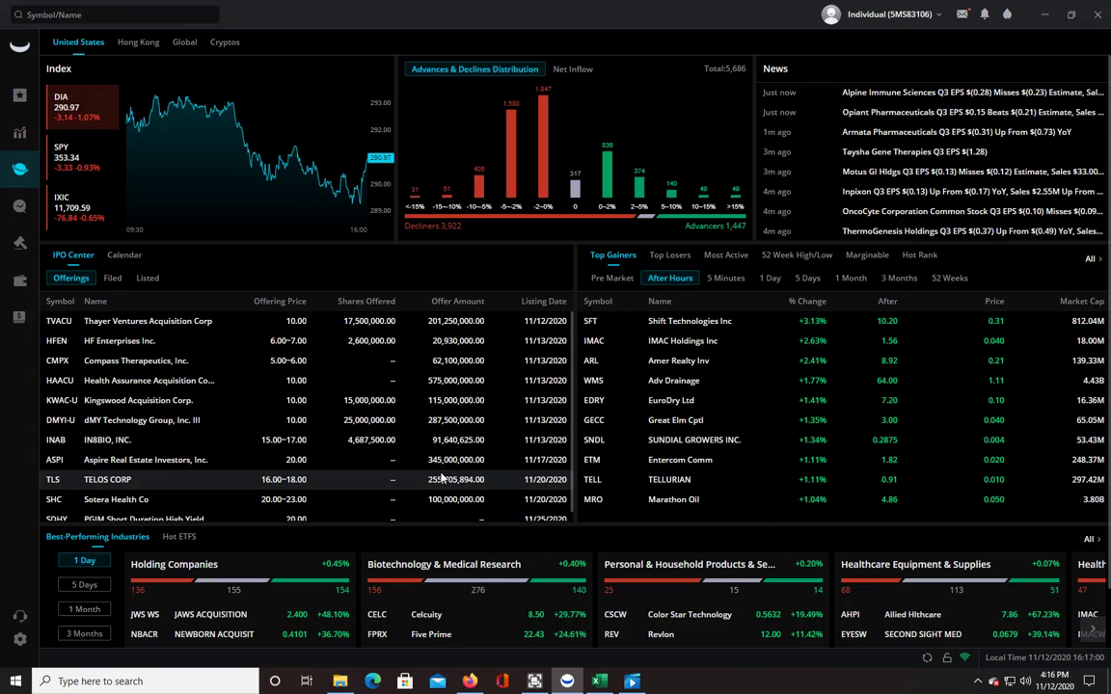
{"action": "left_click", "coordinate": [598, 681]}
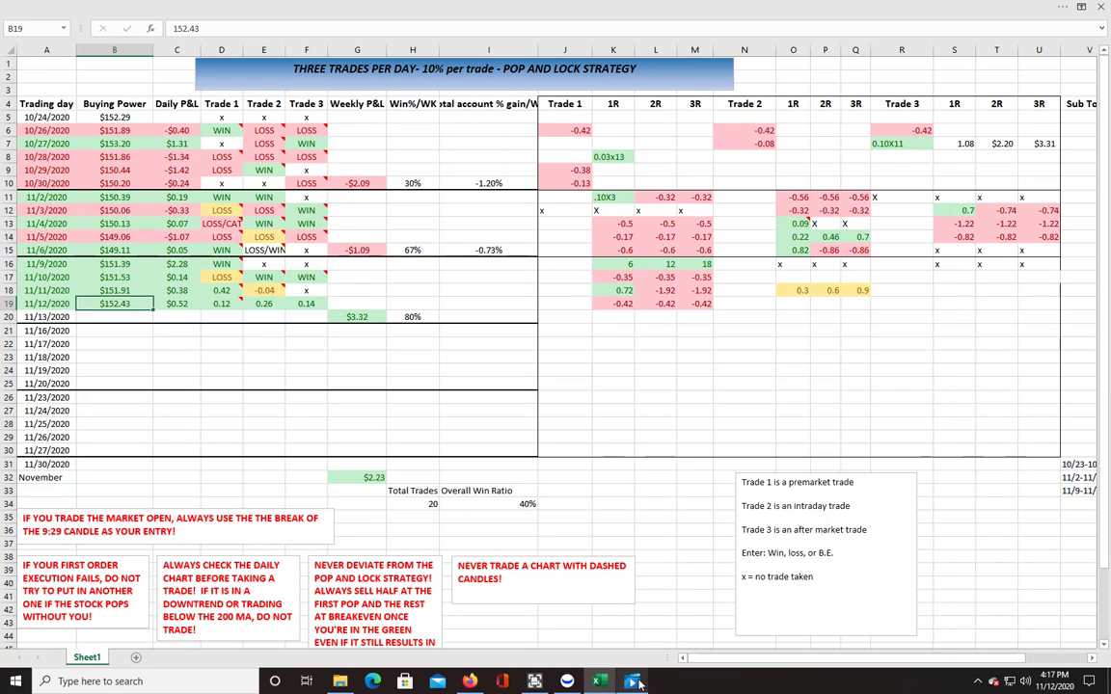
{"action": "left_click", "coordinate": [535, 681]}
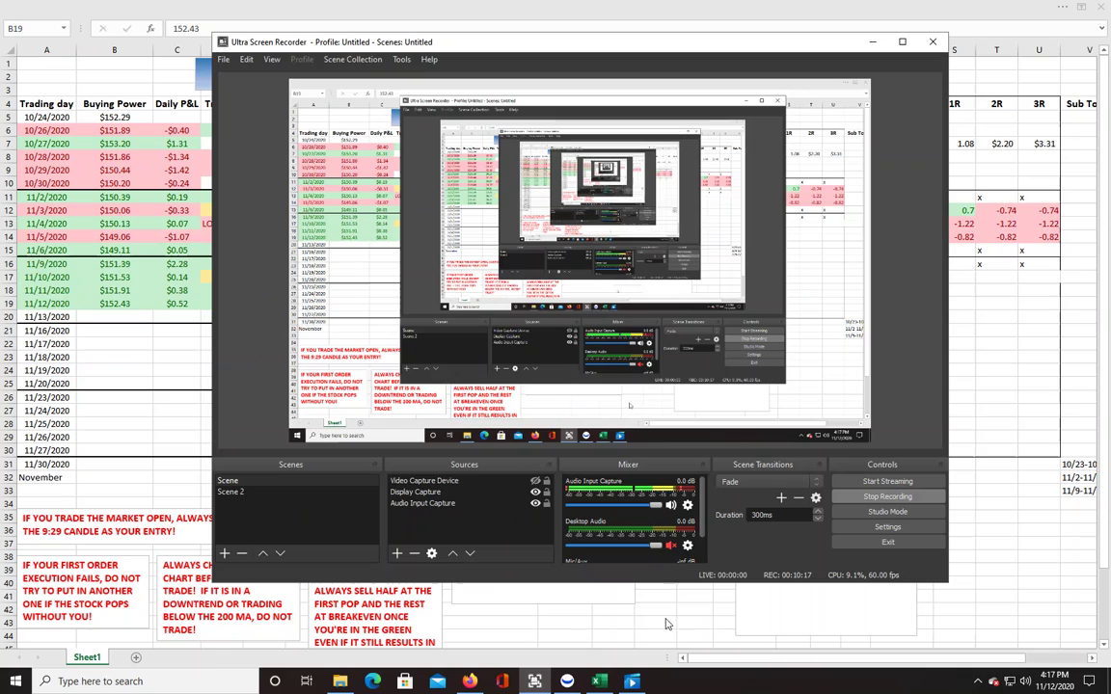